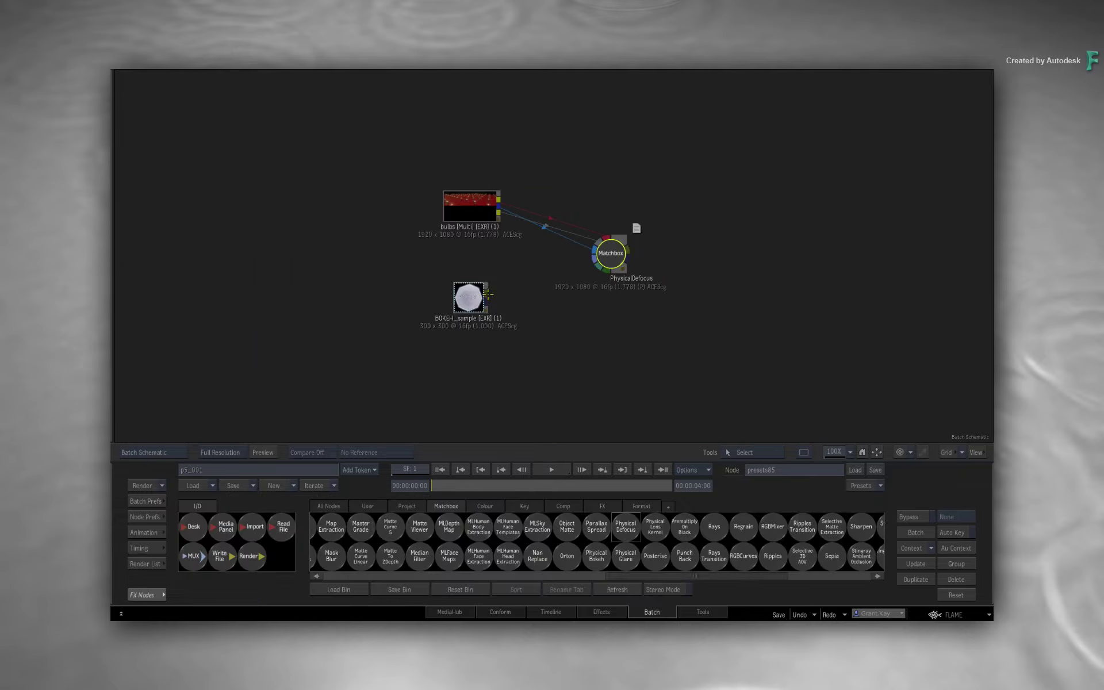
Wire BOKEH_sample into PhysicalDefocus's Kernel input, show the Bokeh settings, and fit the image.
drag(468, 296, 601, 256)
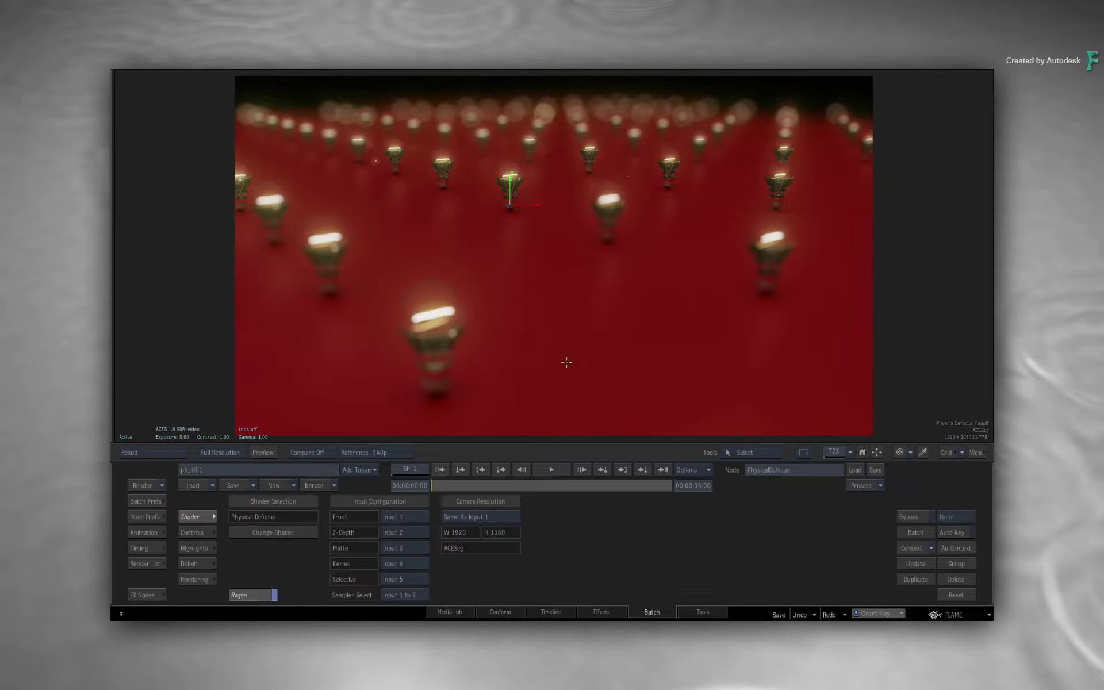
click(197, 563)
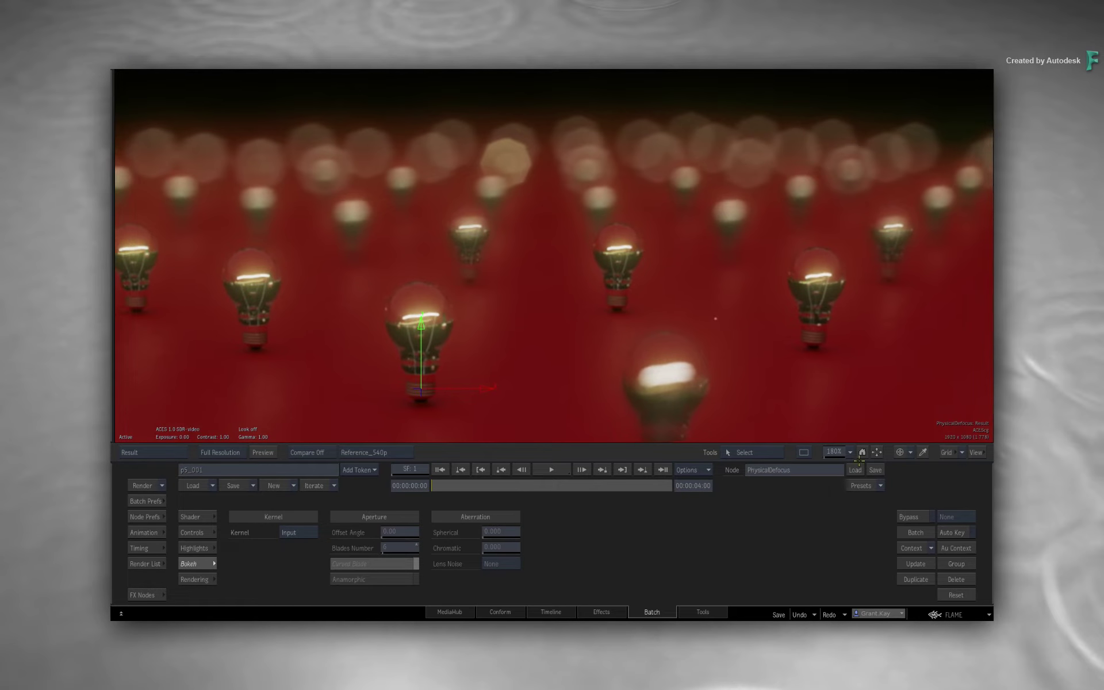
click(862, 452)
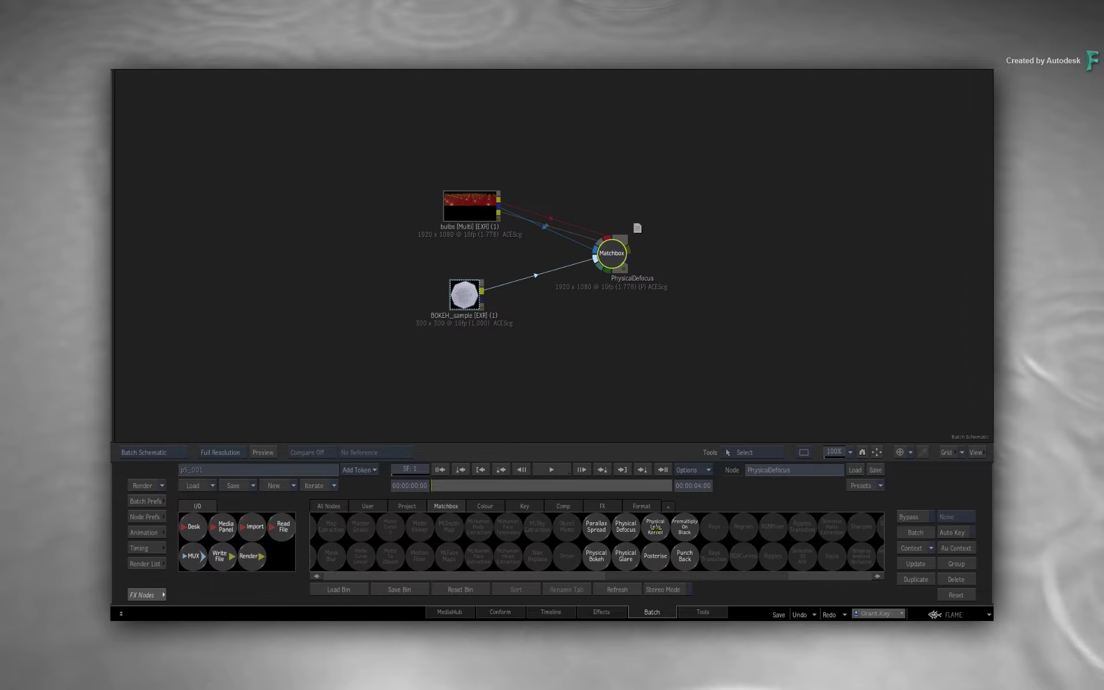
Open the PhysicalLensKernel node and switch it to a different kernel preset.
drag(639, 392, 639, 355)
double_click(528, 341)
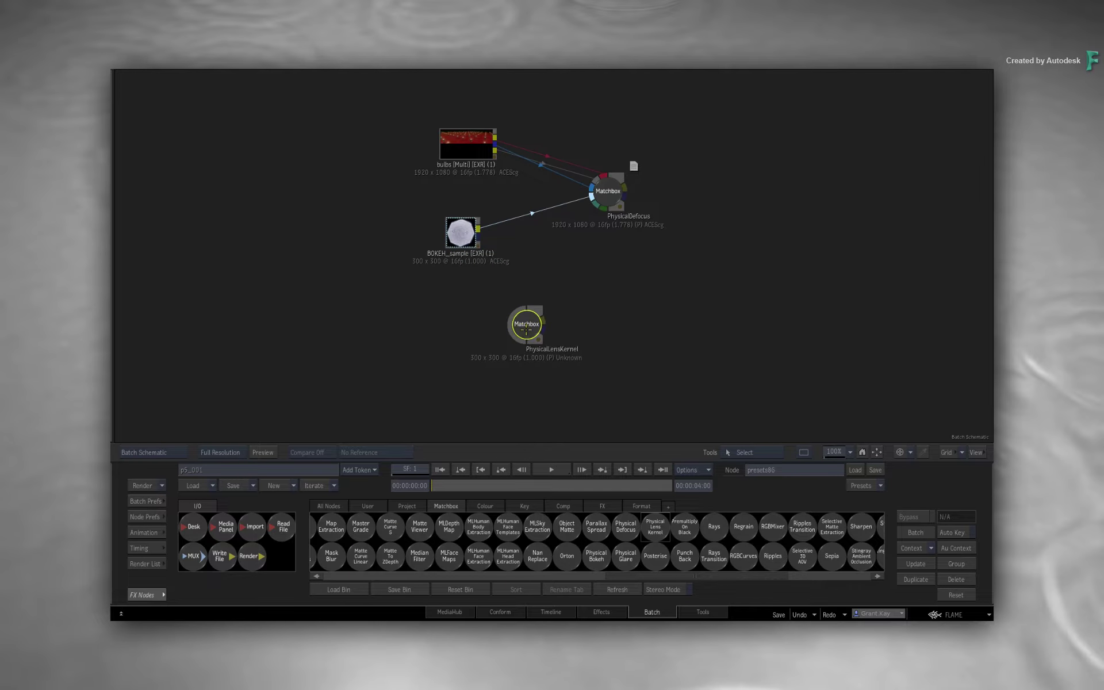
click(309, 533)
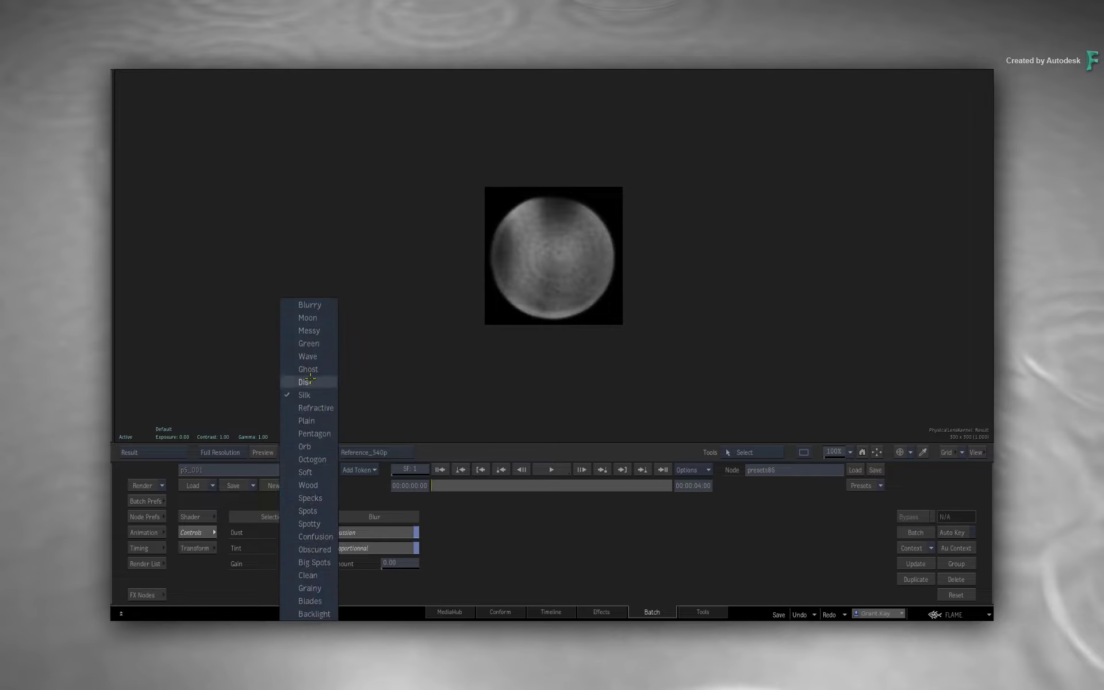
click(315, 375)
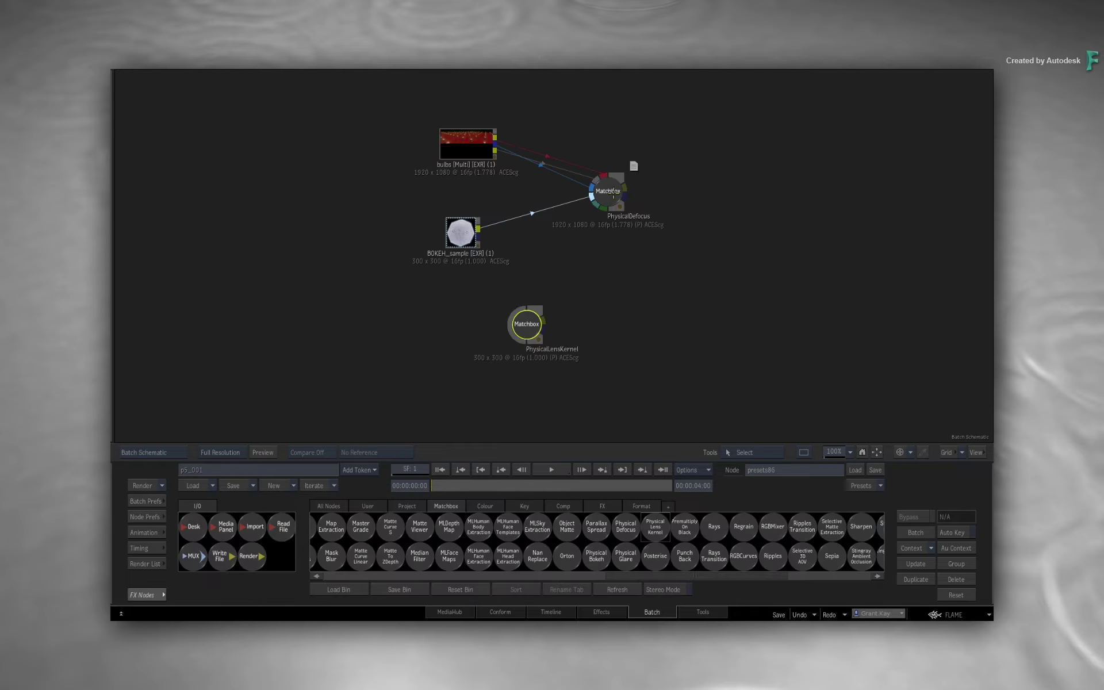
Open the PhysicalDefocus result, then toggle back to the Batch schematic.
double_click(611, 192)
key(Tab)
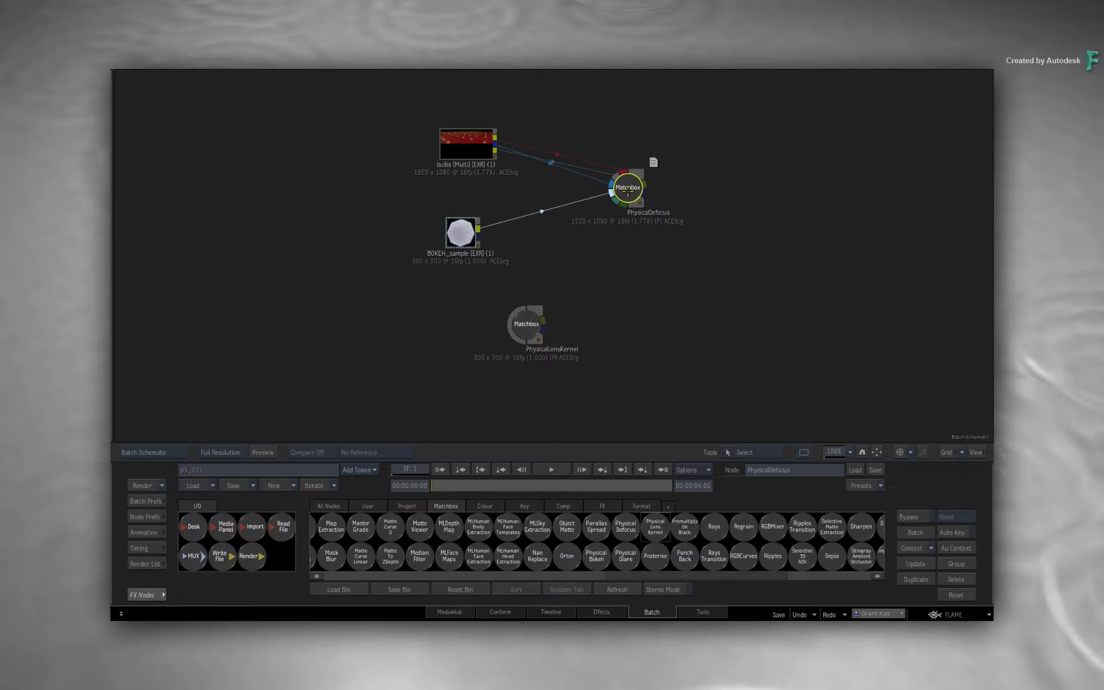
key(Tab)
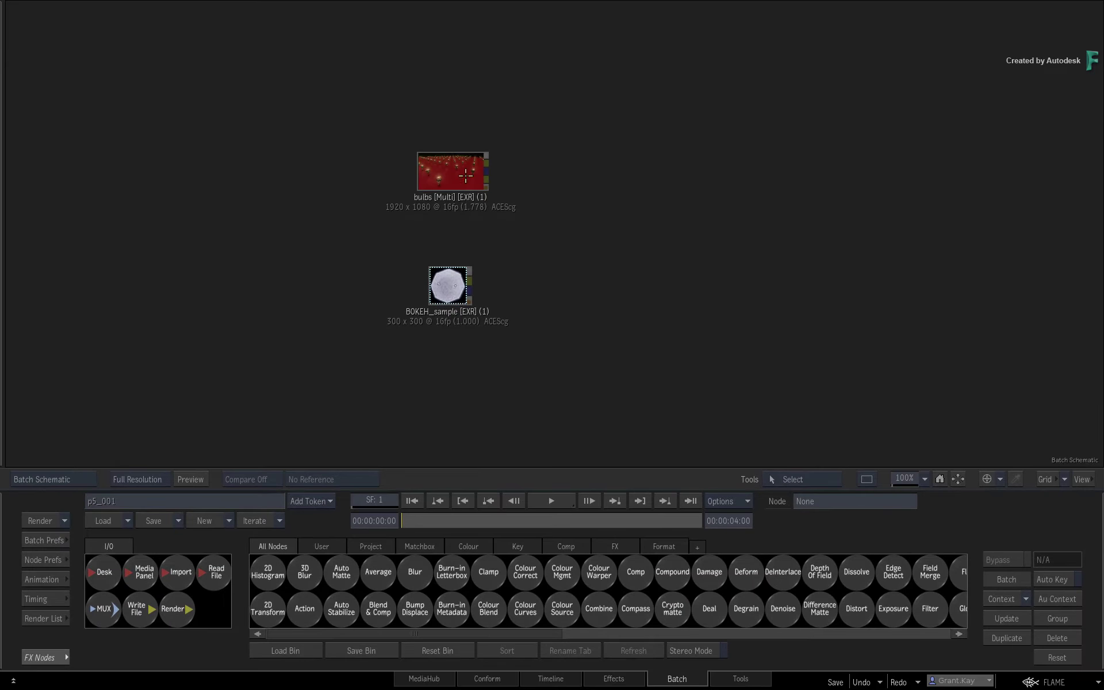
click(466, 176)
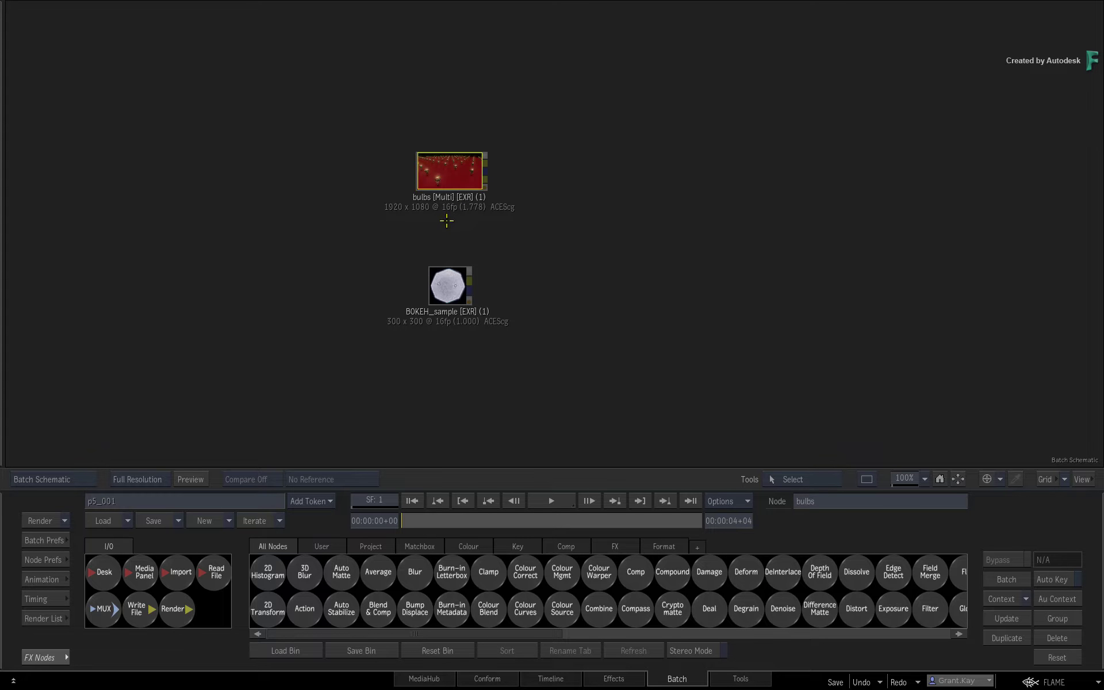
key(F4)
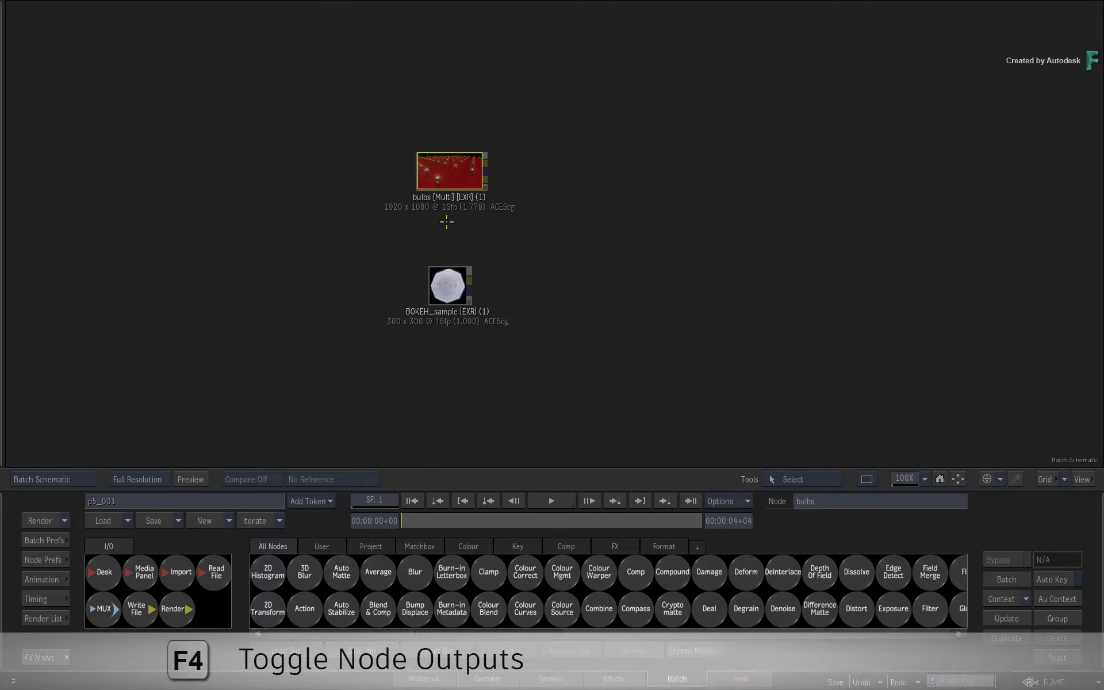
key(F4)
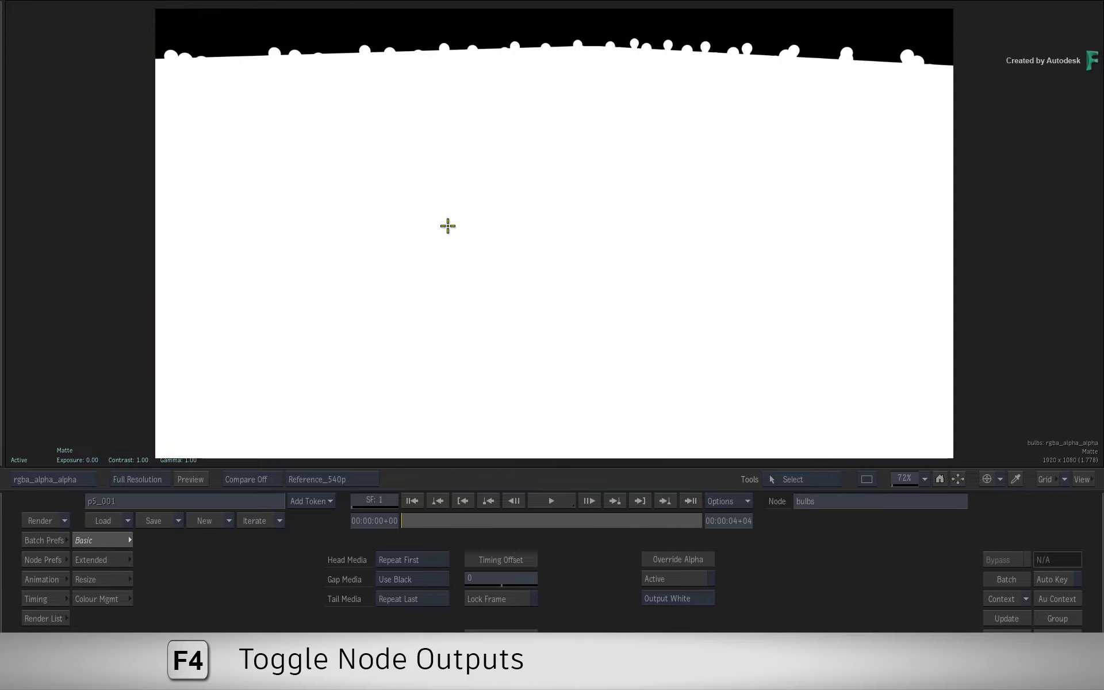
key(F4)
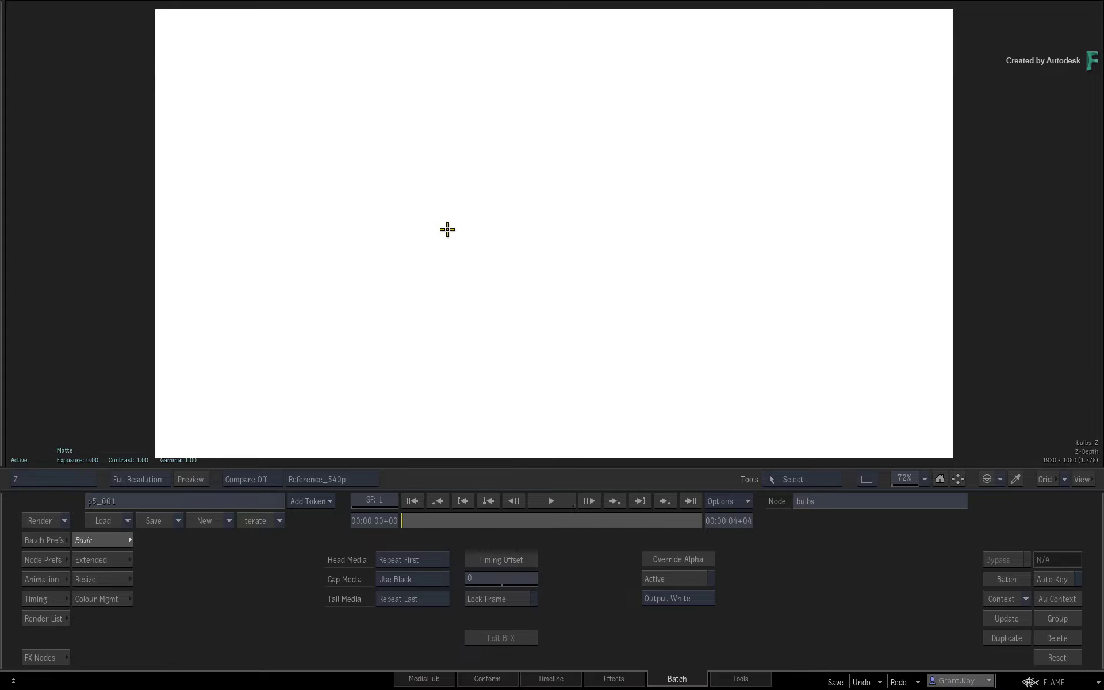
key(F4)
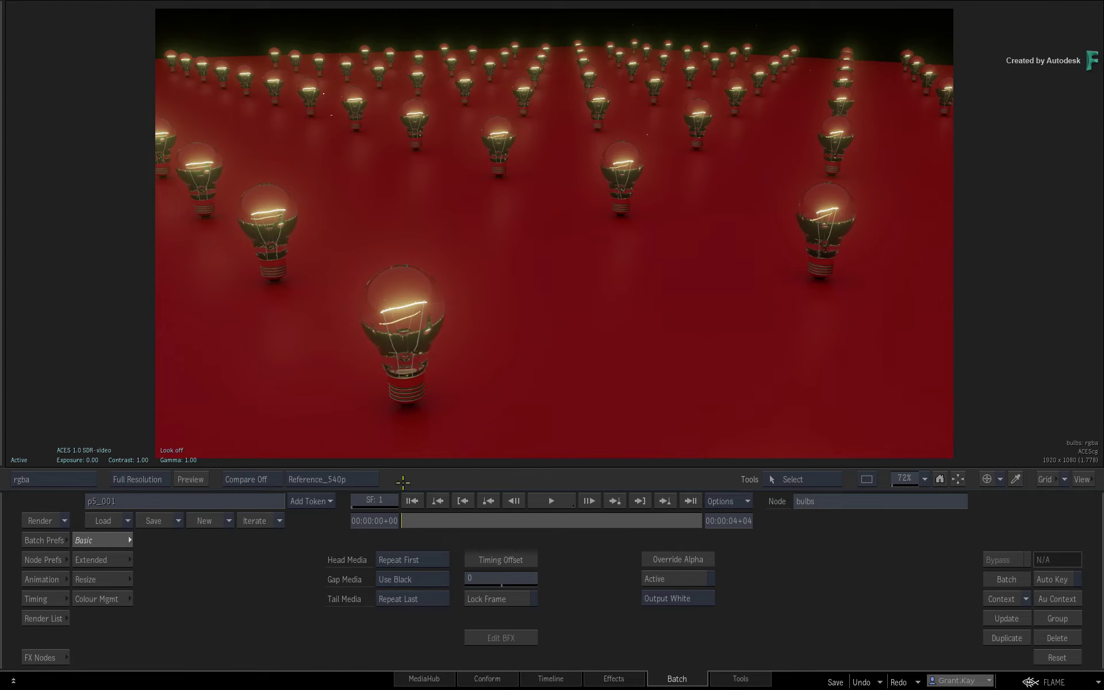
key(grave)
click(448, 290)
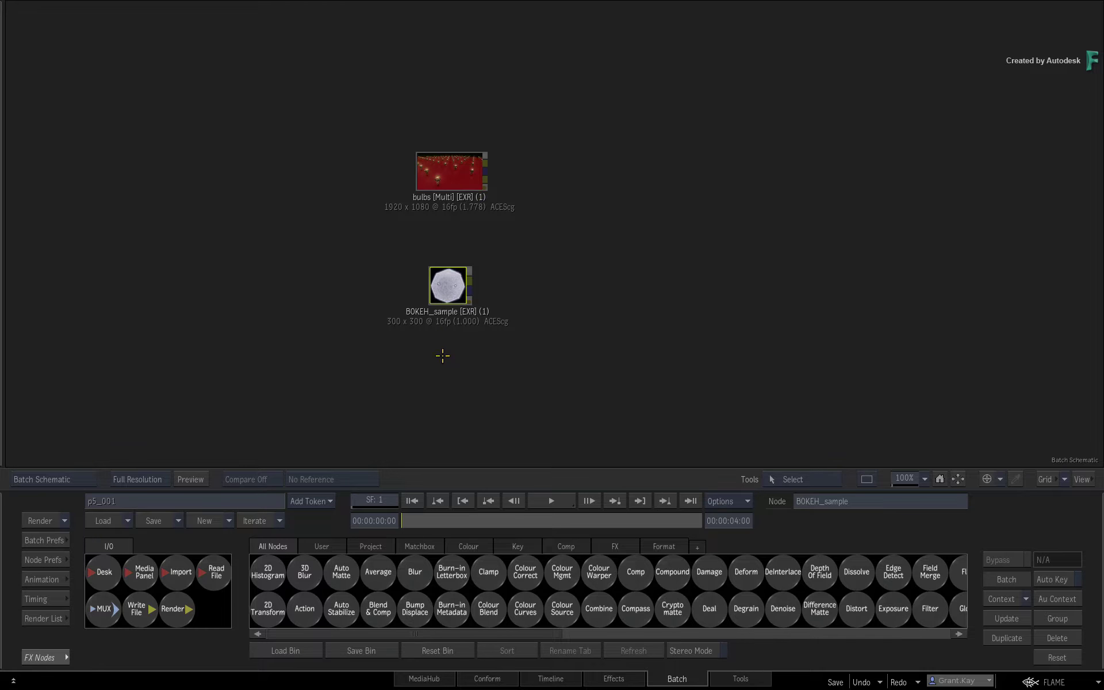
key(F4)
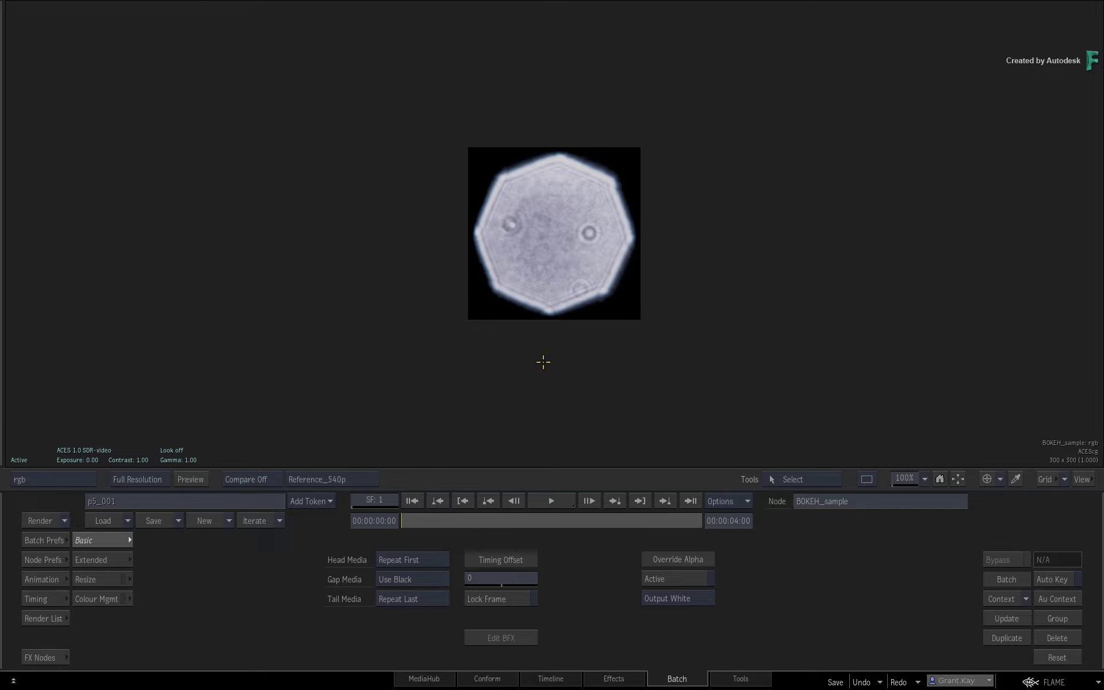
key(F4)
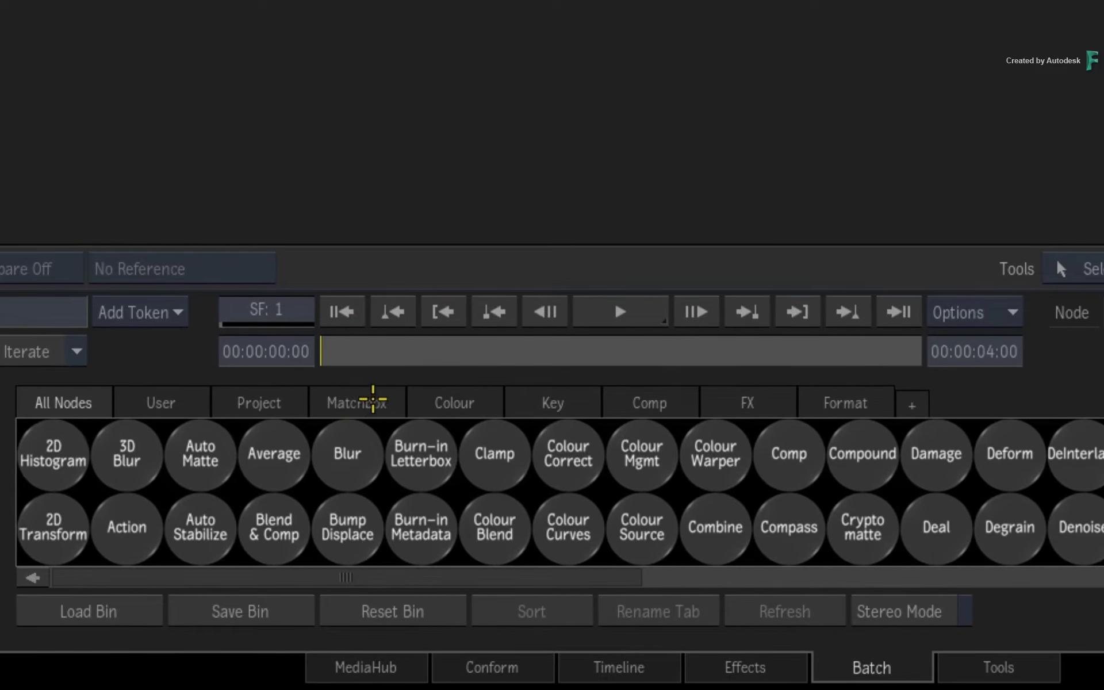
Add a PhysicalDefocus Matchbox node and link the bulbs image and depth outputs into it.
click(375, 400)
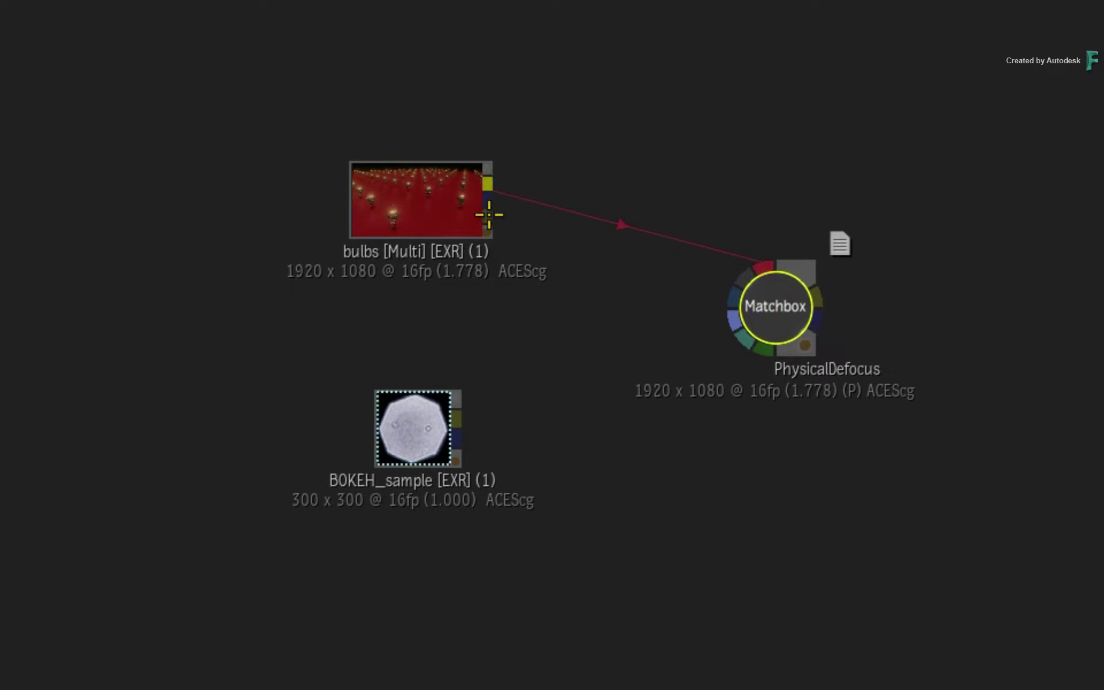
drag(489, 215, 762, 302)
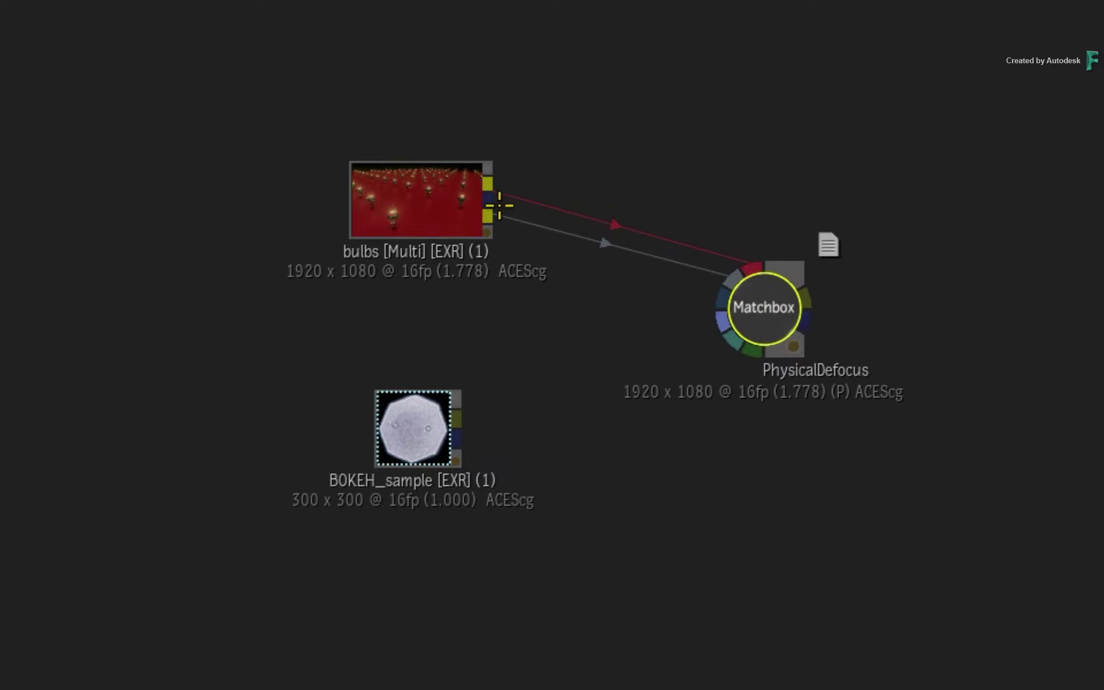
drag(488, 200, 722, 299)
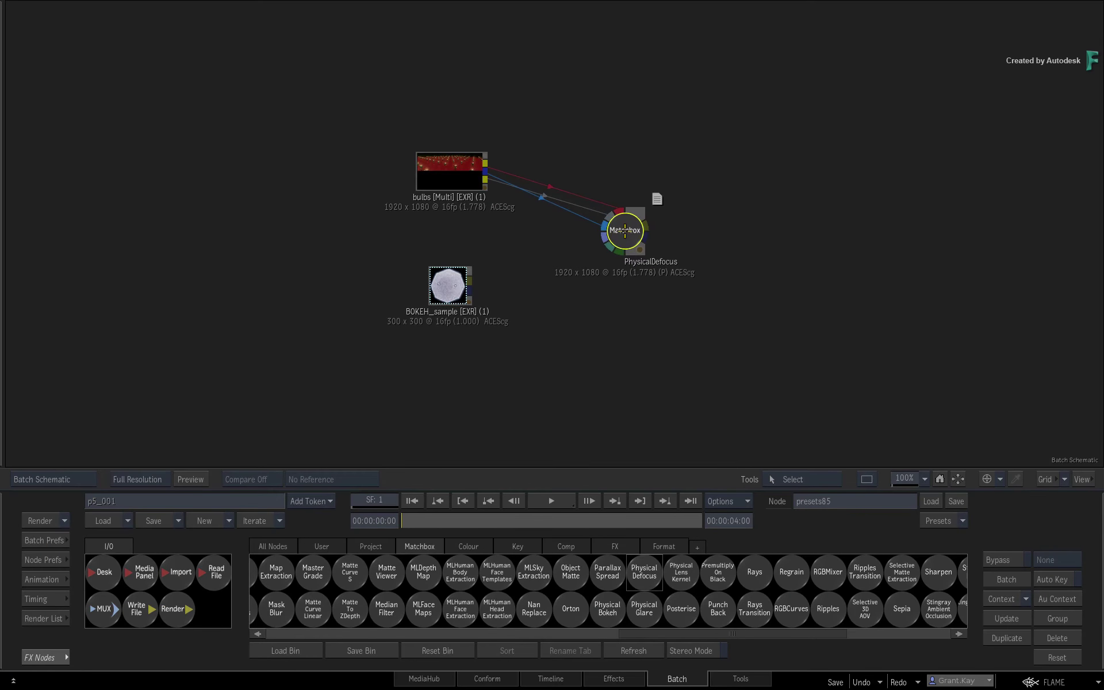
Show the PhysicalDefocus depth view with the depth map normalized Near-Far.
key(F4)
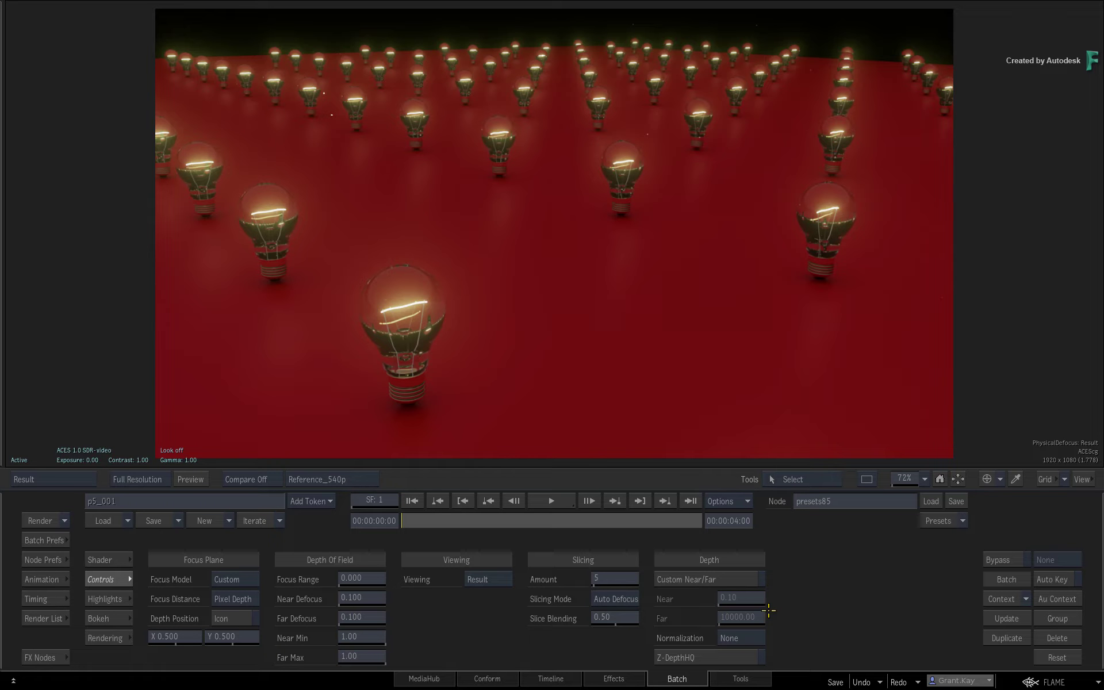
click(486, 580)
click(493, 529)
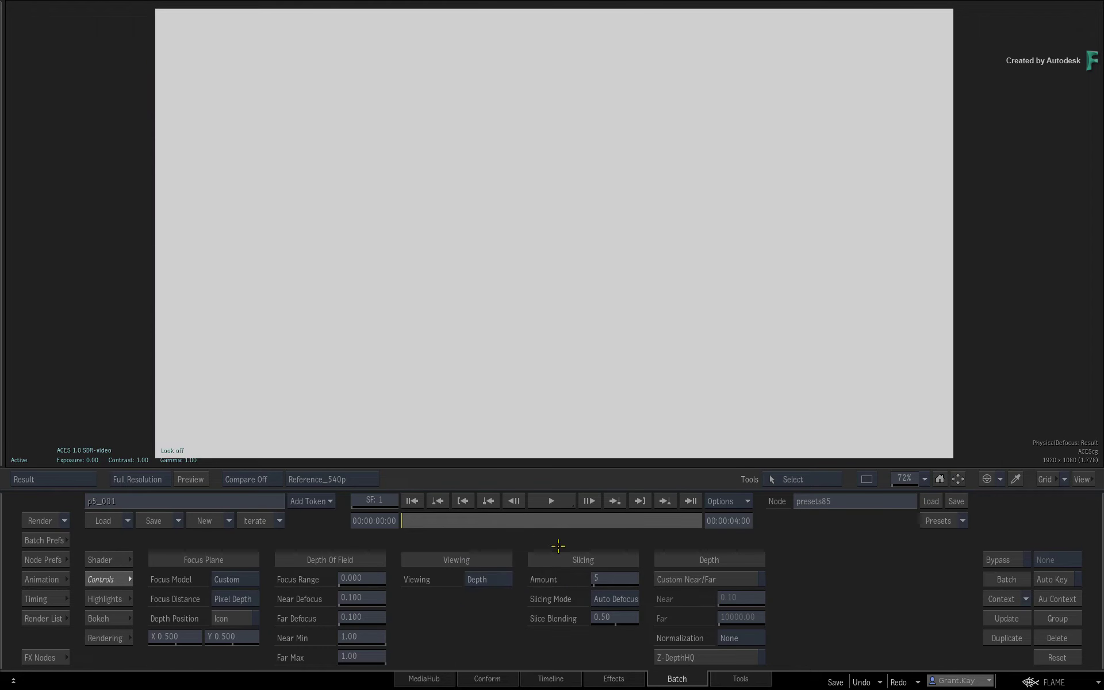
click(742, 638)
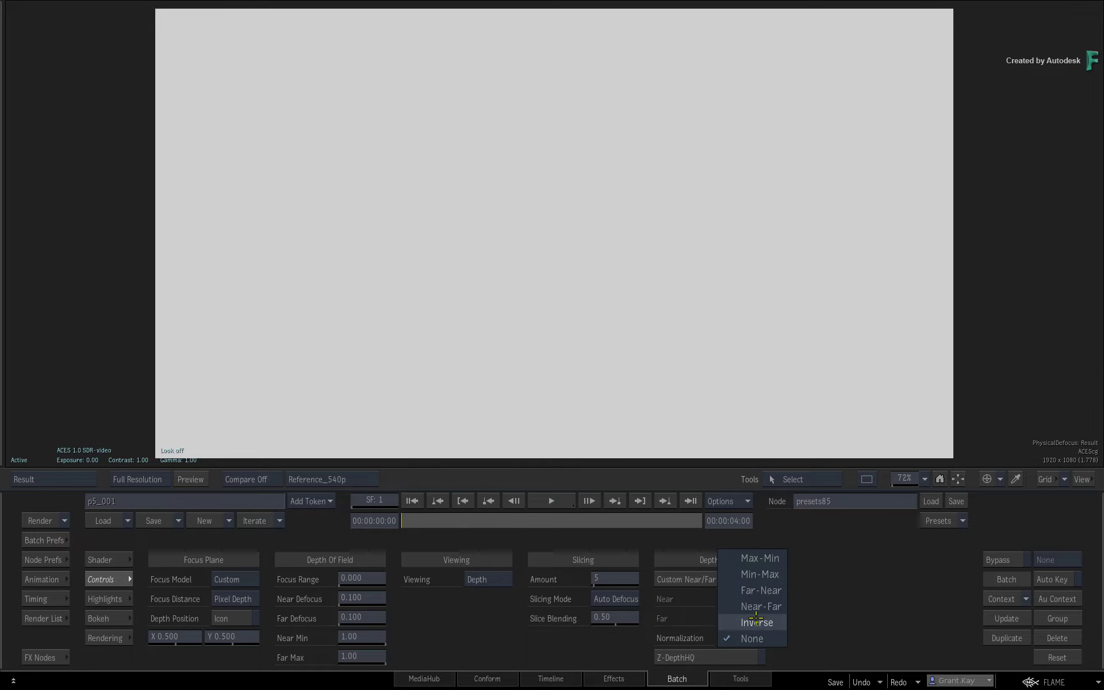
click(742, 620)
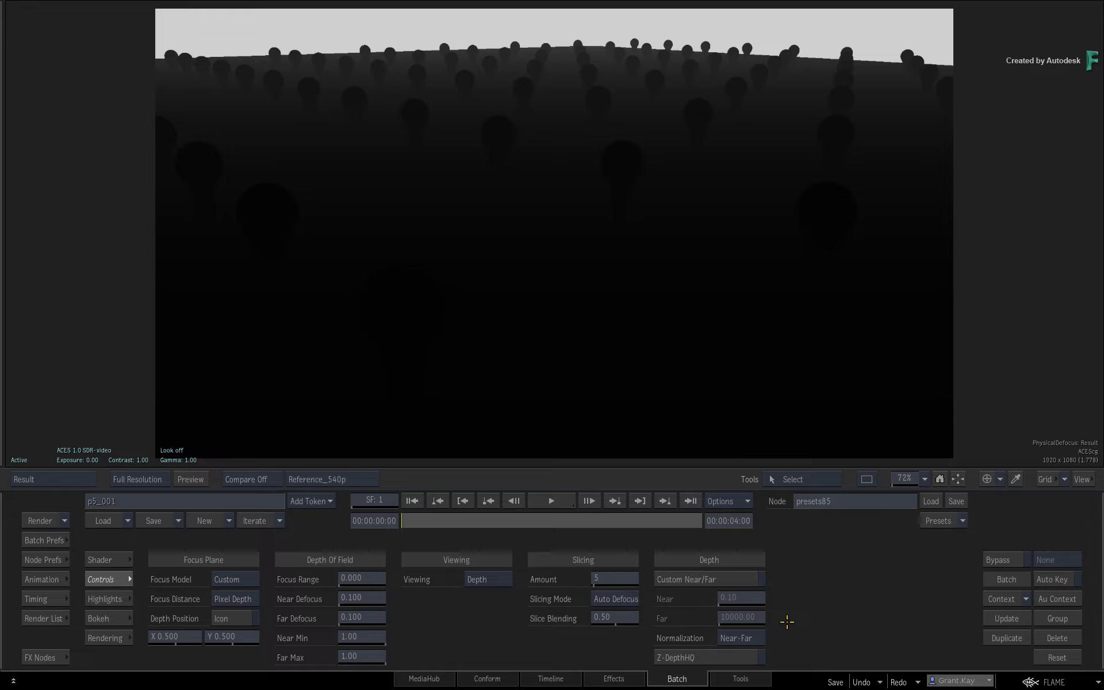
Enable a custom Near/Far depth range with Far at 1000, and view the defocused Result.
click(729, 584)
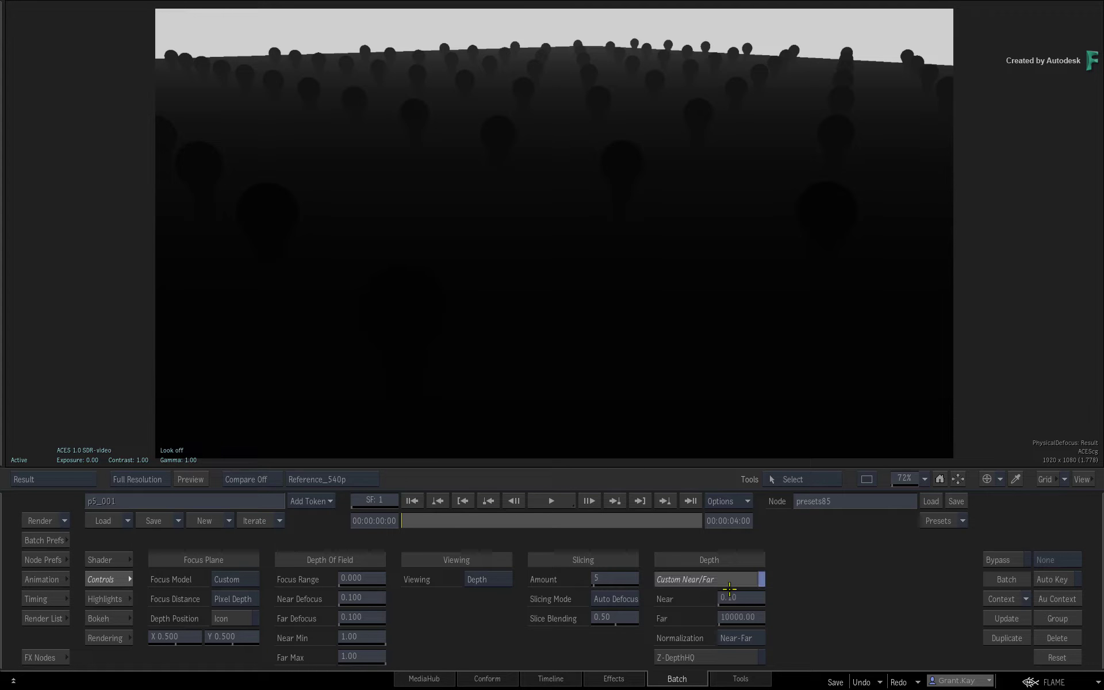
click(745, 624)
click(716, 597)
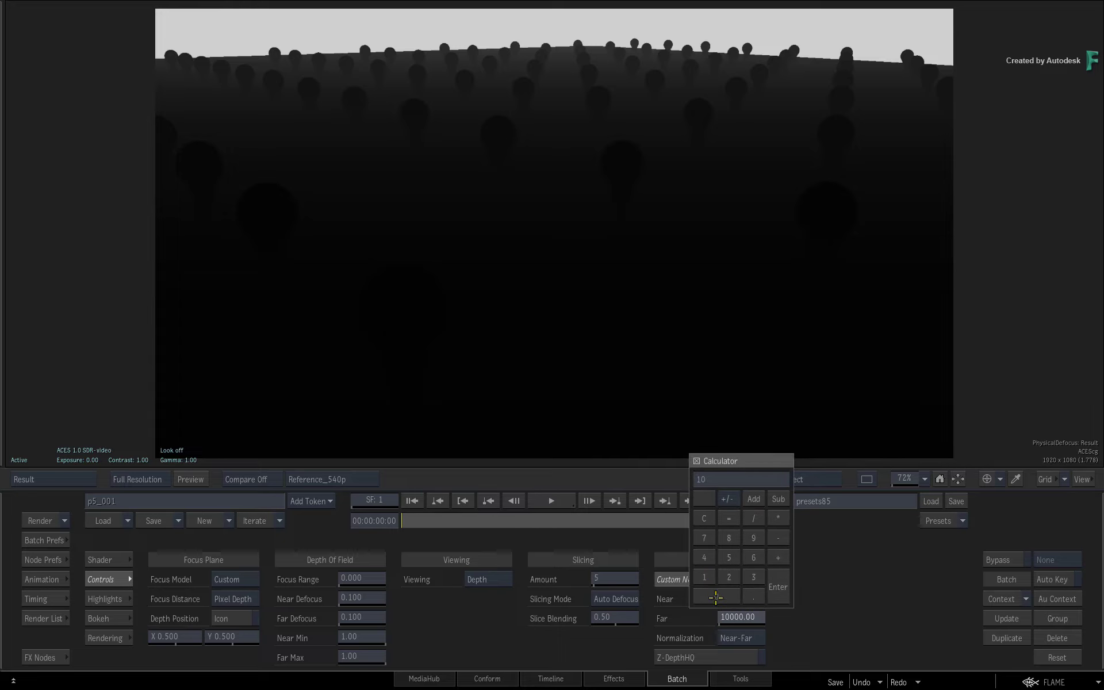
click(775, 597)
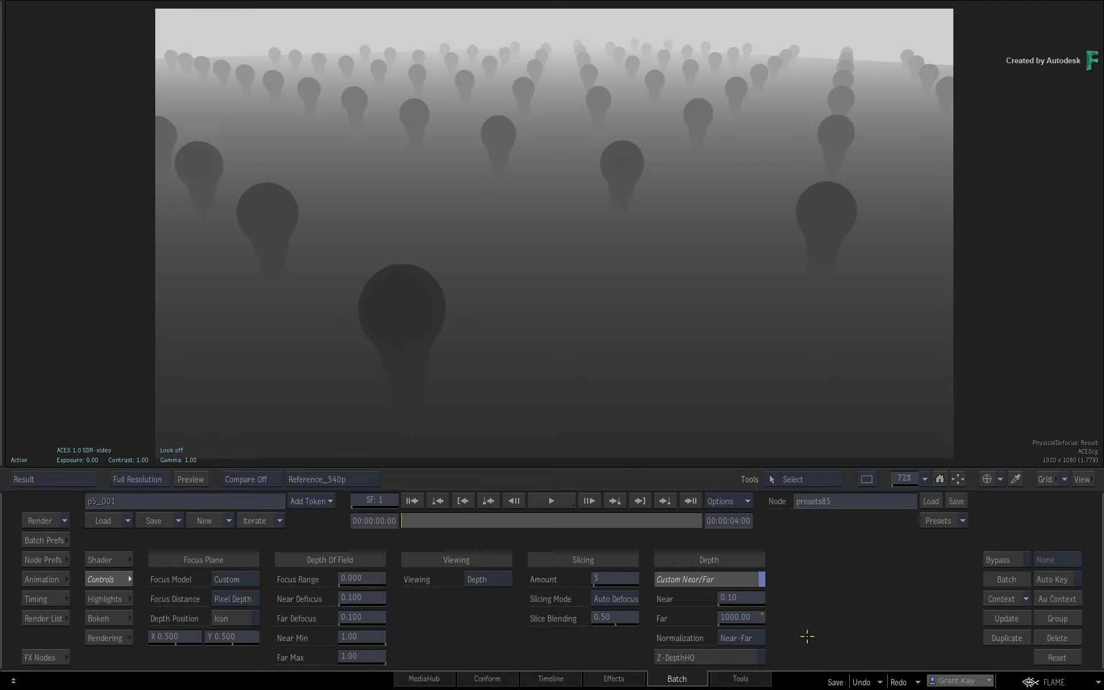
click(490, 580)
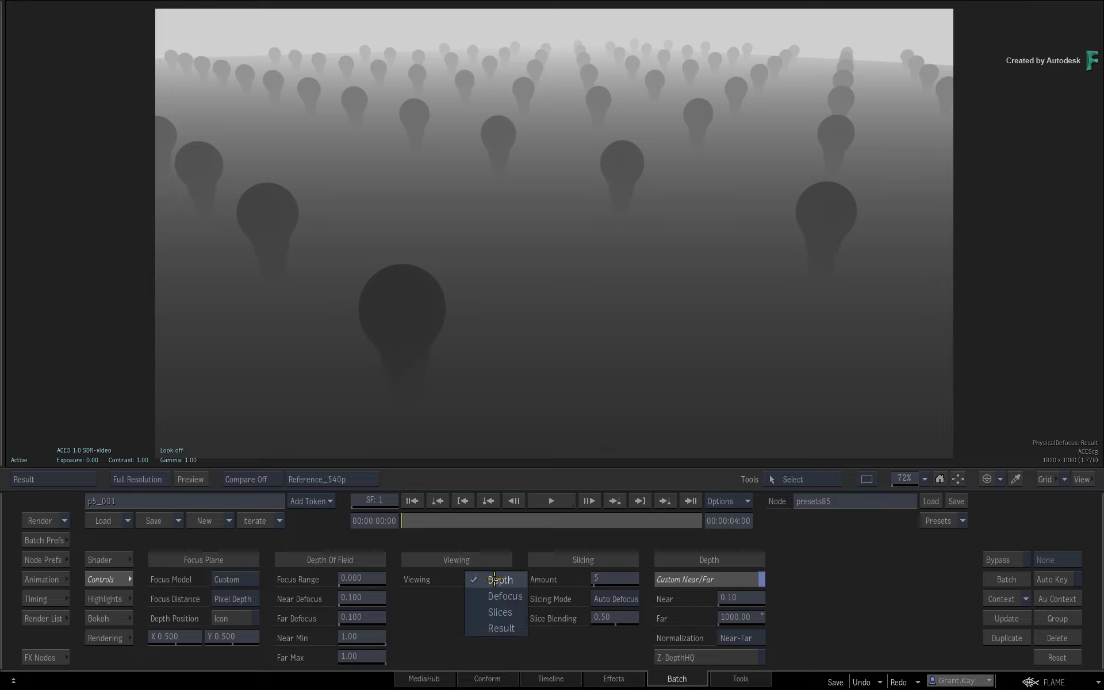
click(501, 628)
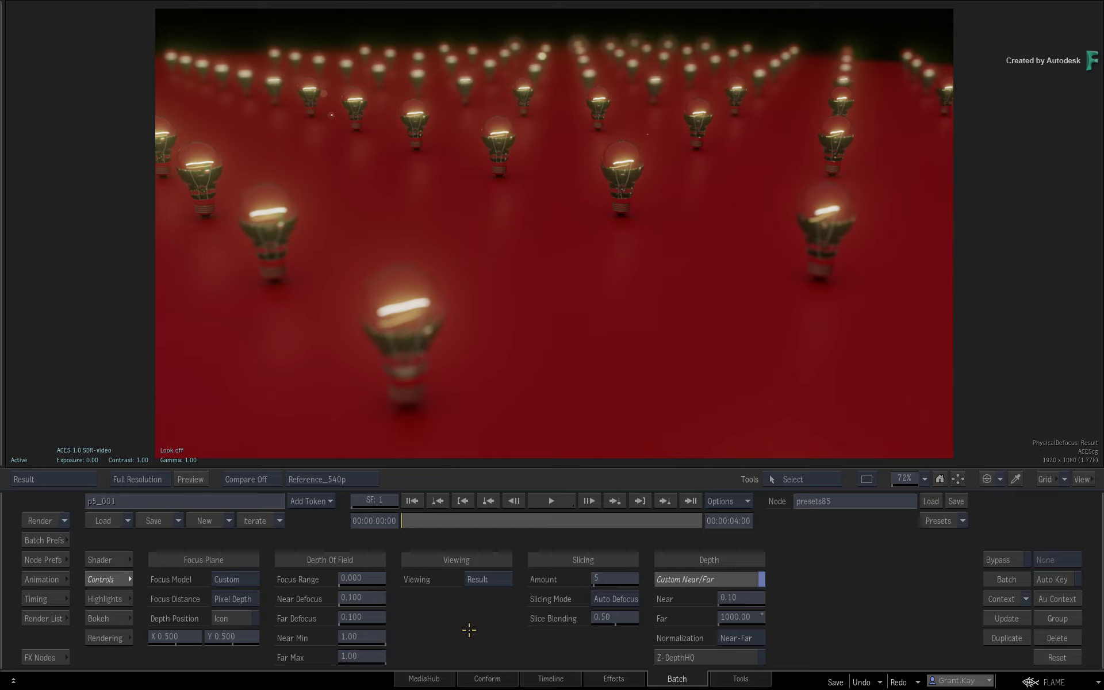
Place the focus point on a middle-row bulb and set Far Defocus to 0.250.
click(225, 620)
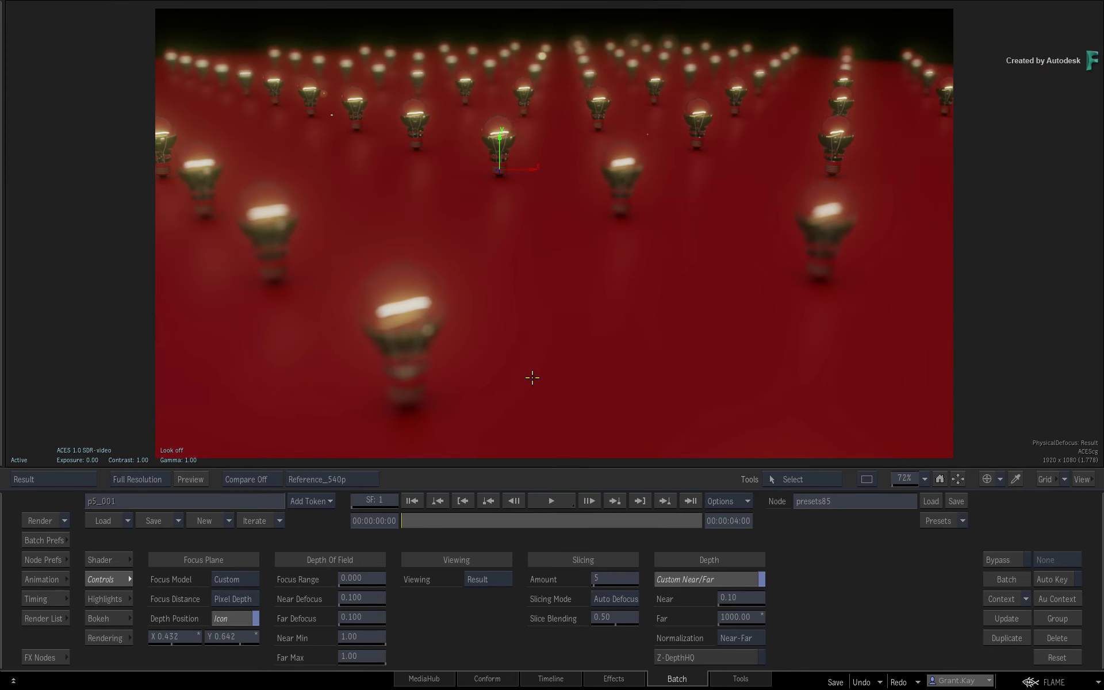
click(361, 617)
click(374, 597)
click(349, 577)
click(349, 557)
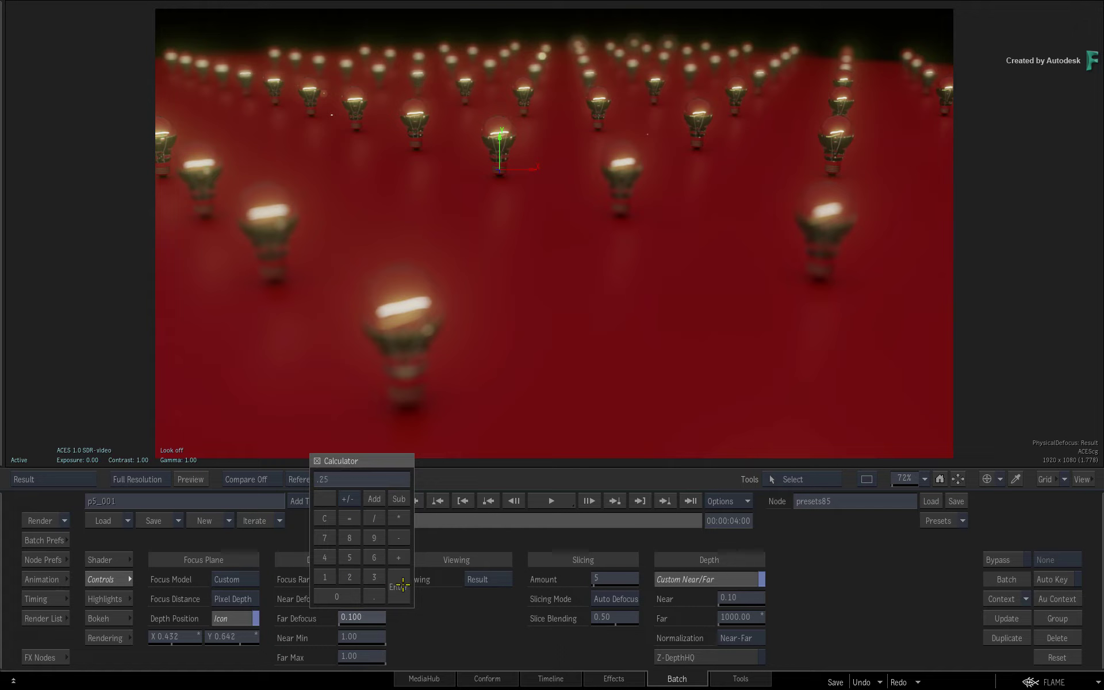
click(398, 587)
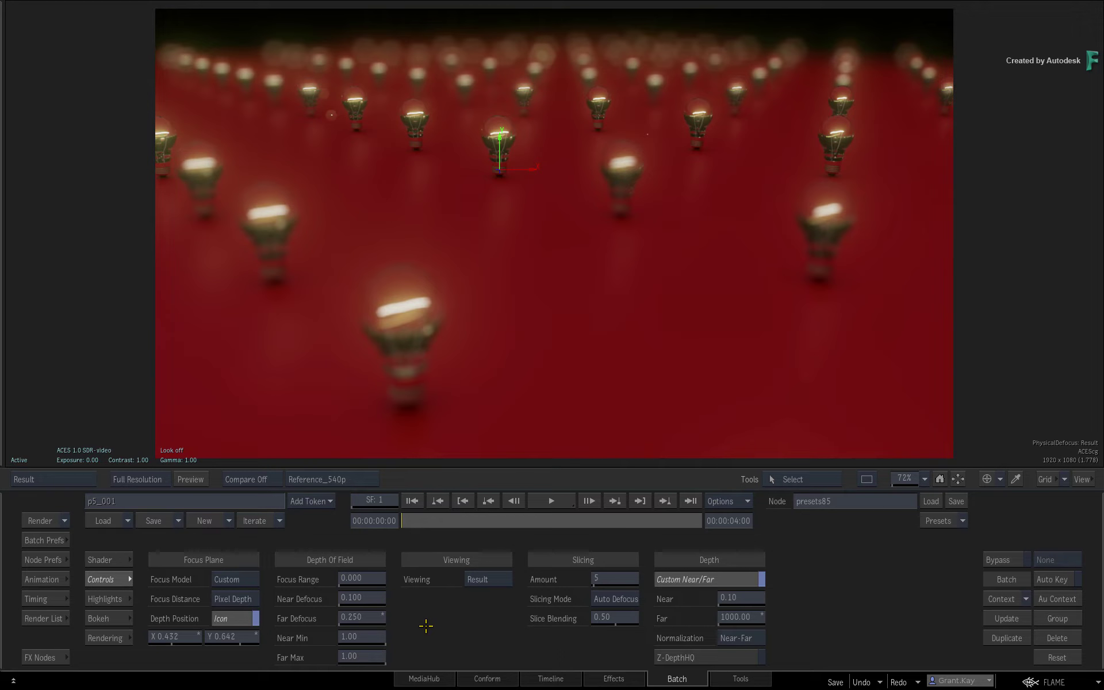
Set the highlight Gain to 5 on the Highlights page.
click(107, 599)
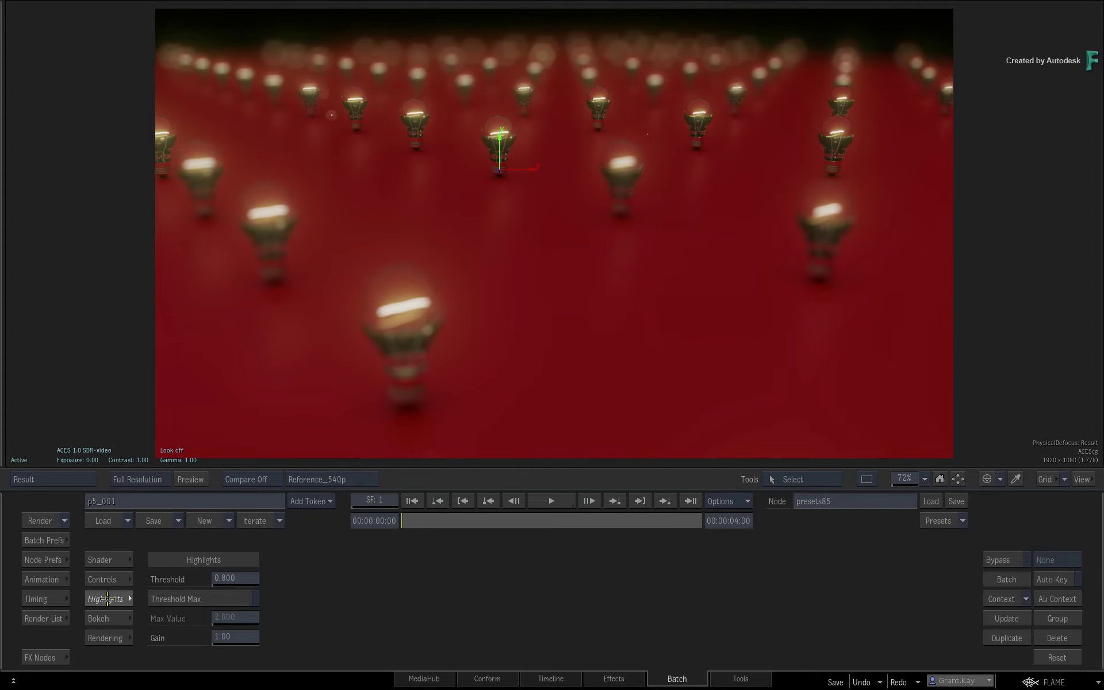
click(261, 638)
text(5)
click(280, 604)
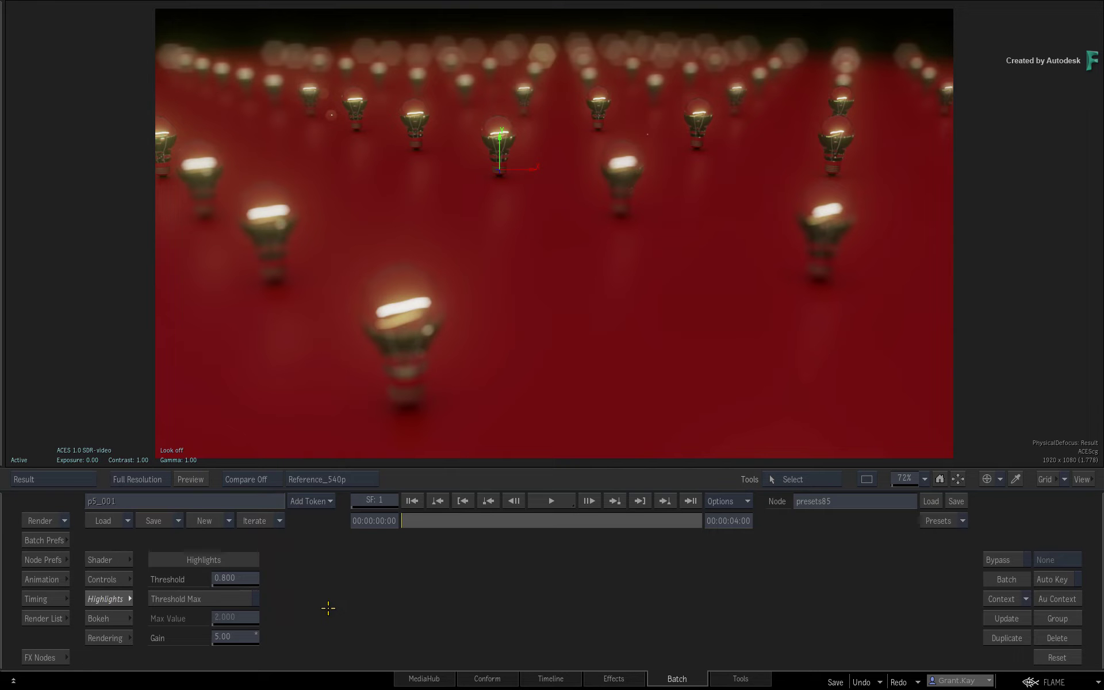
Raise the aperture Blades Number to 7 and leave Lens Noise at None after trying Specks and Pentagon.
click(106, 619)
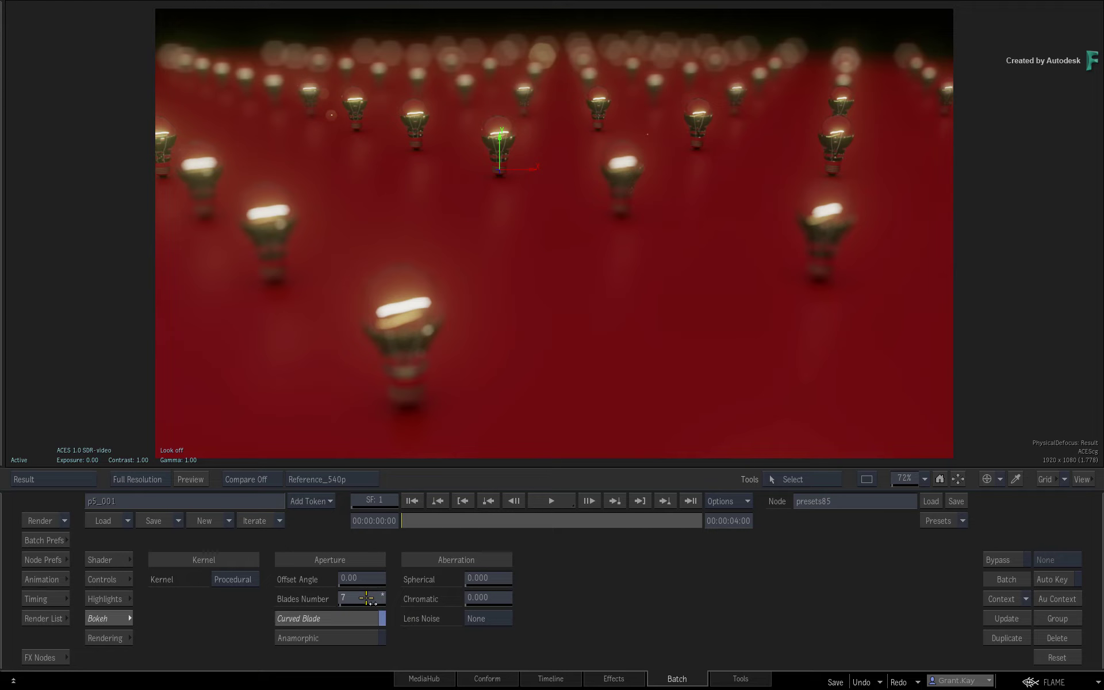
drag(366, 597, 378, 606)
click(473, 619)
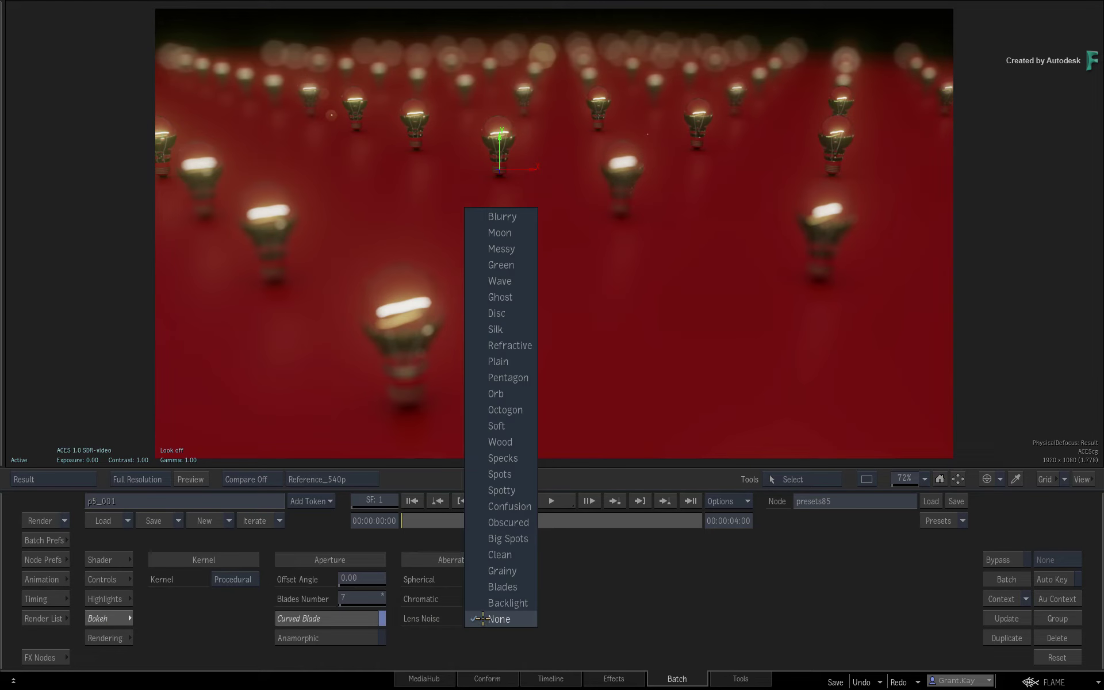
click(509, 458)
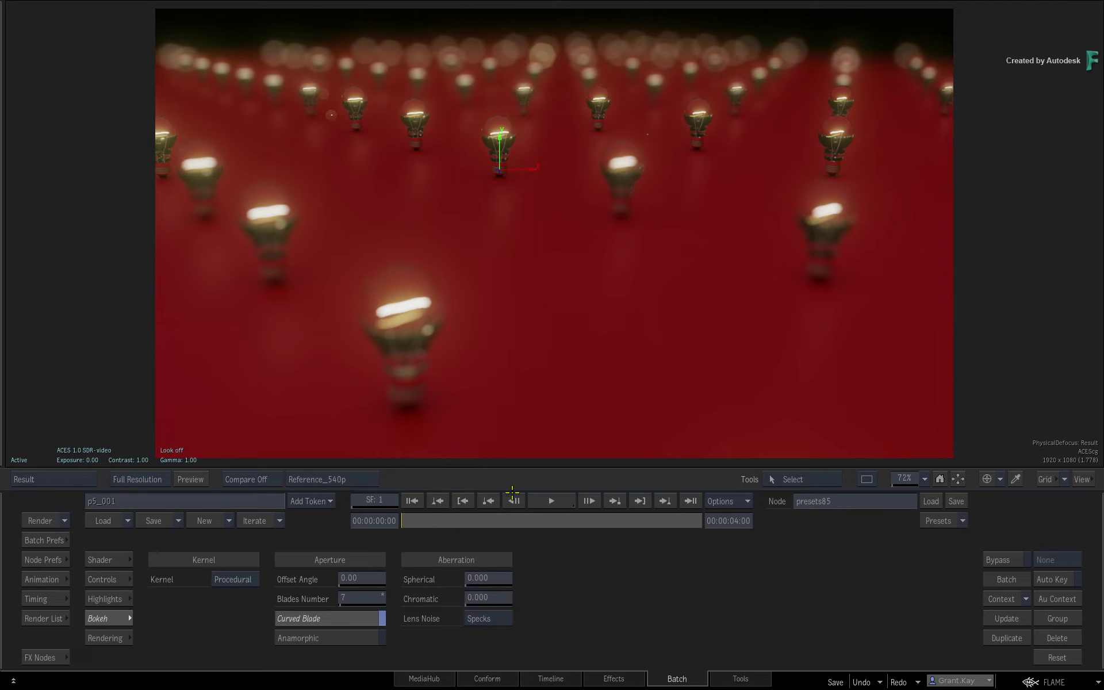
click(498, 622)
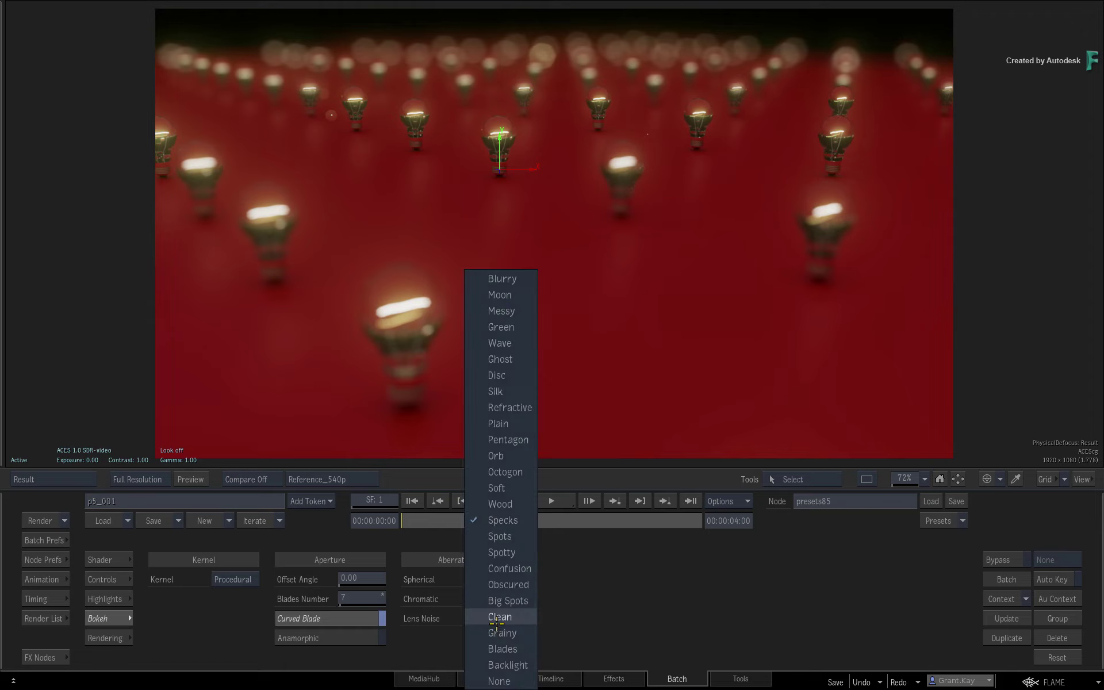
click(510, 439)
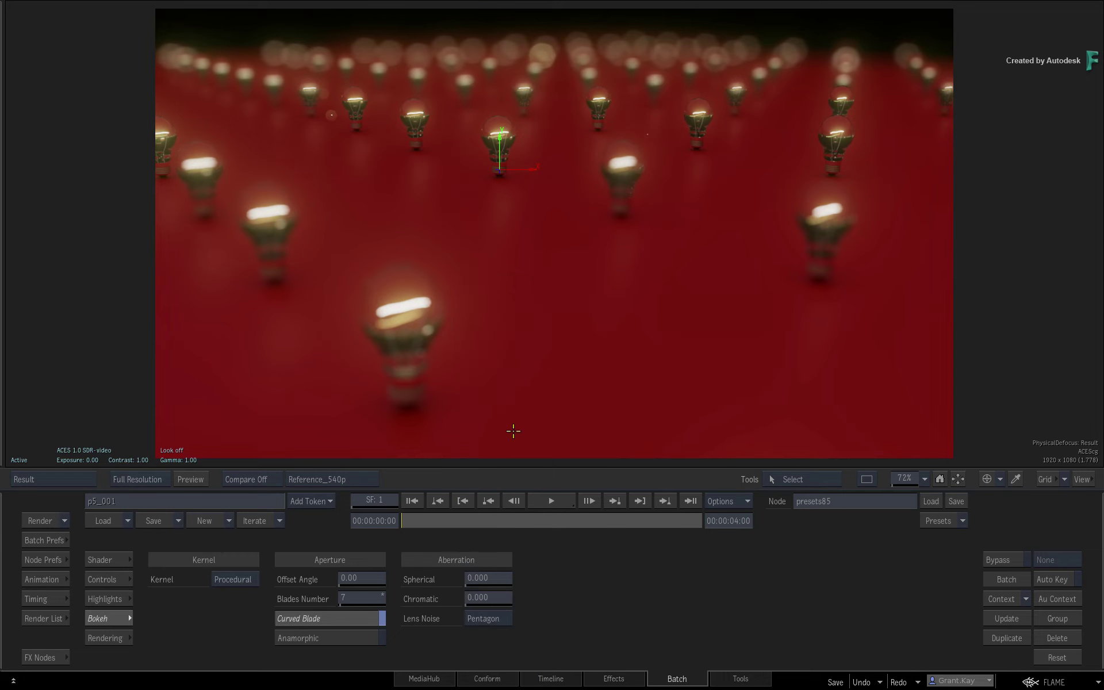
click(495, 617)
click(499, 678)
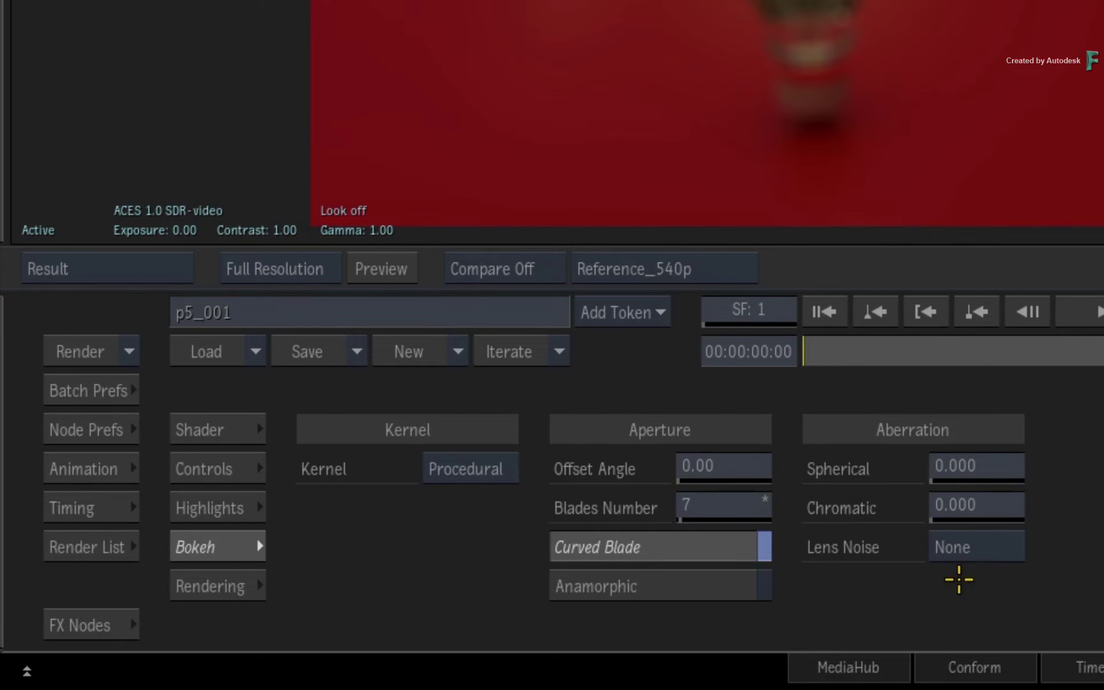
From the Shader page, link BOKEH_sample to the PhysicalDefocus kernel input and return to Result view.
click(215, 431)
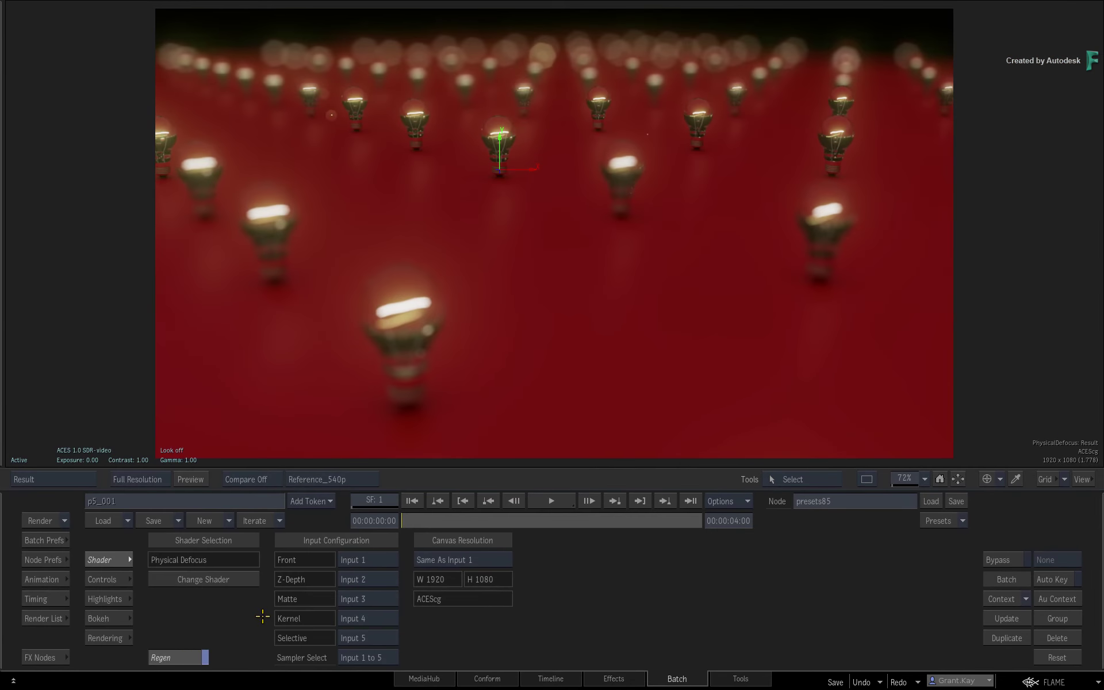
key(F4)
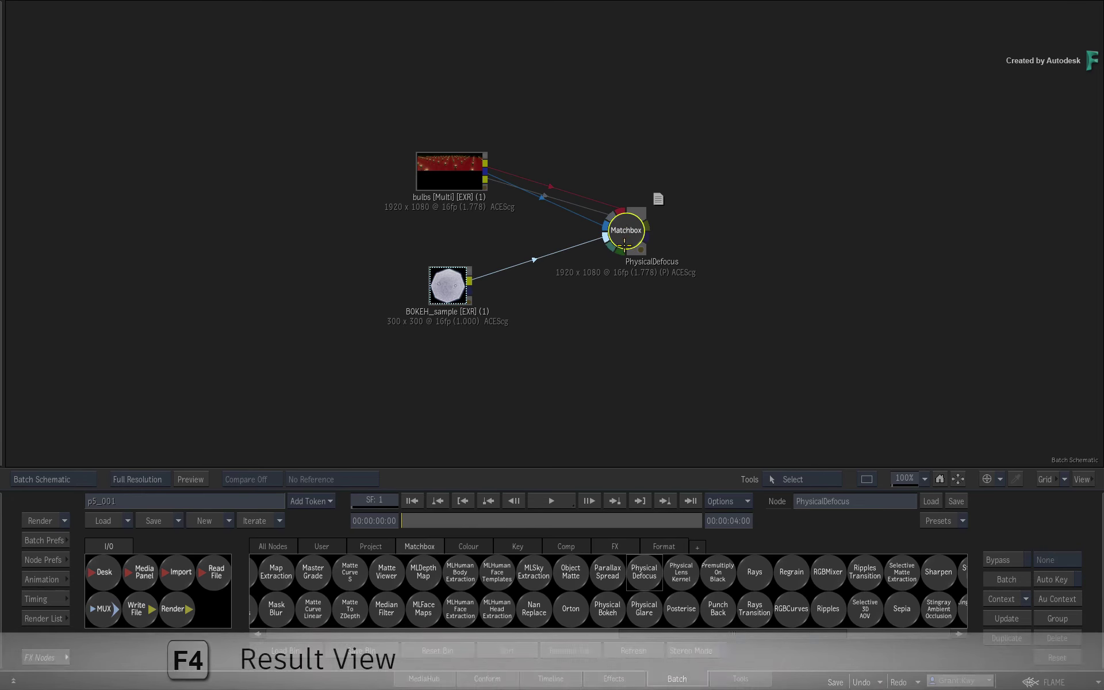
key(F4)
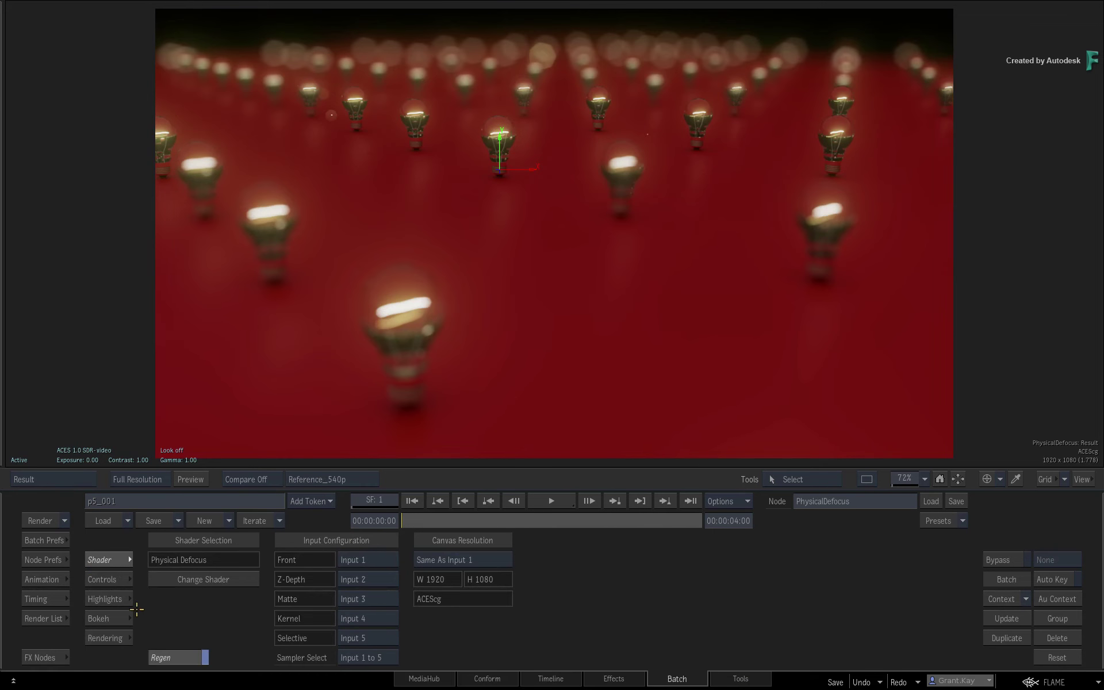
Set the bokeh Kernel source to Input and zoom in on the bulbs to inspect the bokeh.
click(131, 617)
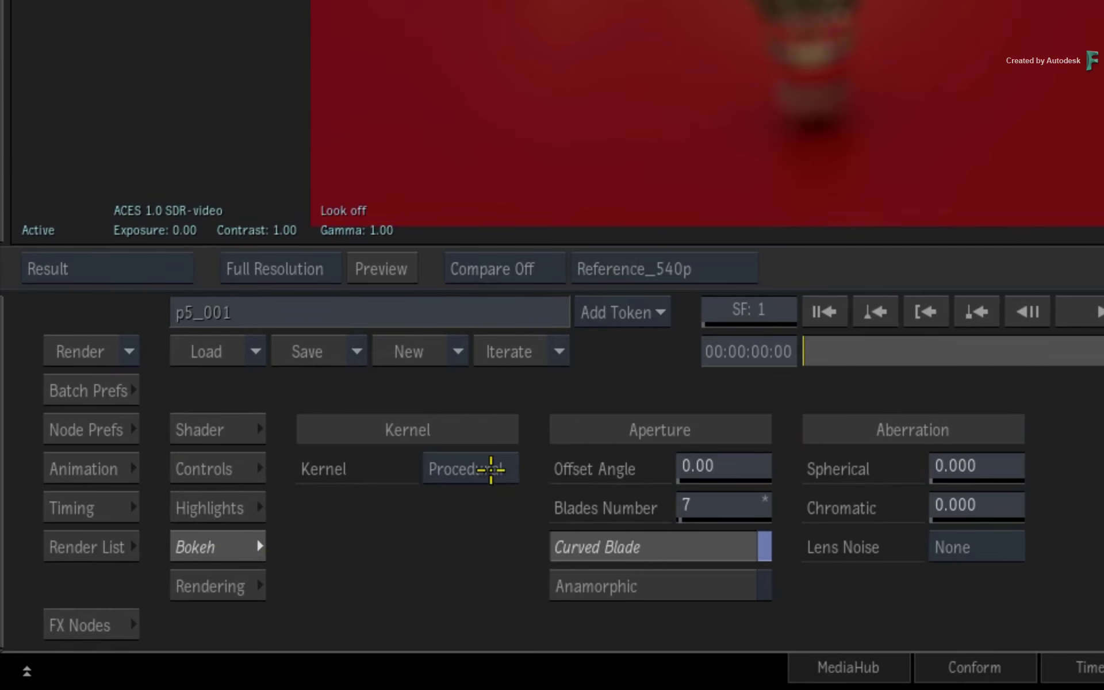
click(492, 470)
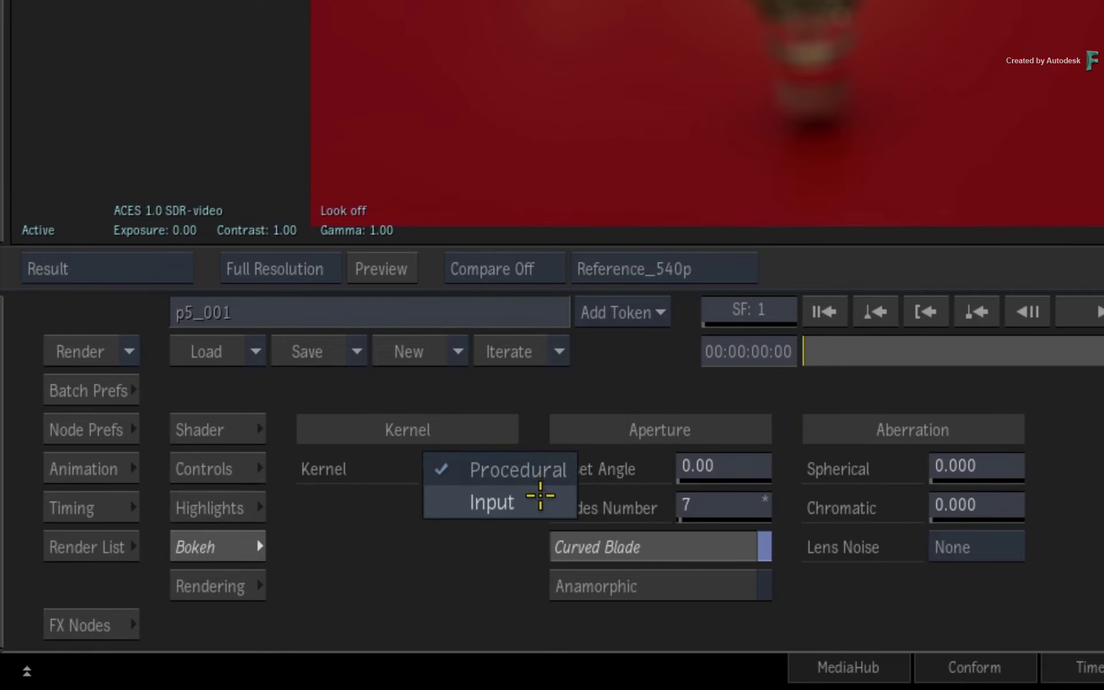
click(540, 495)
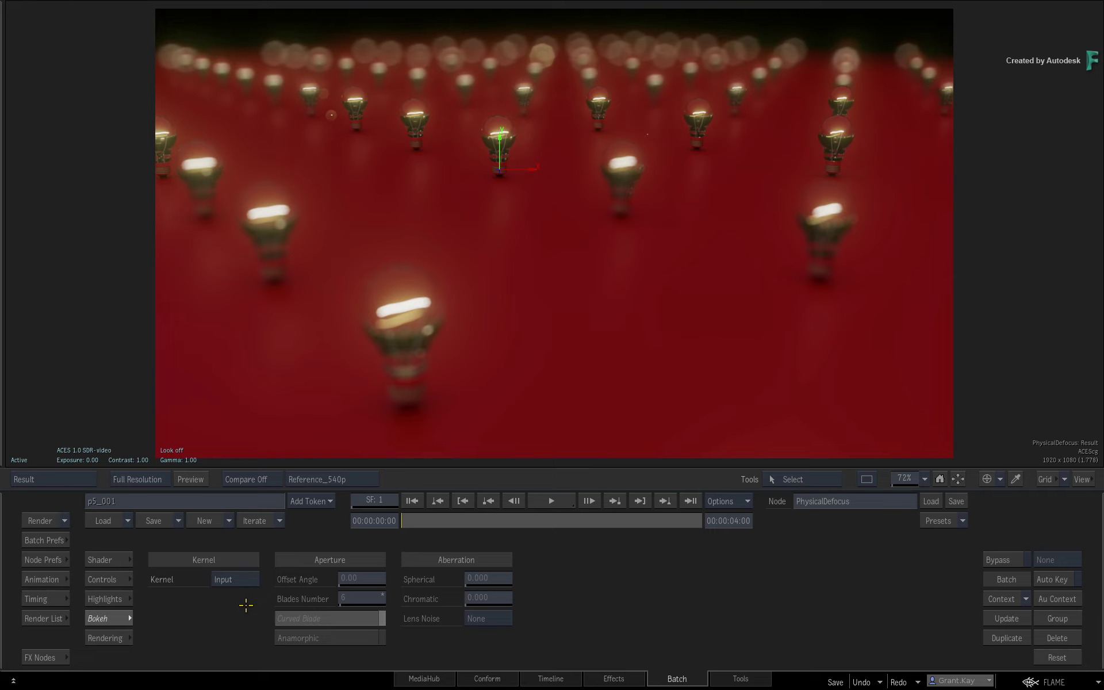
scroll(562, 306, up, 6)
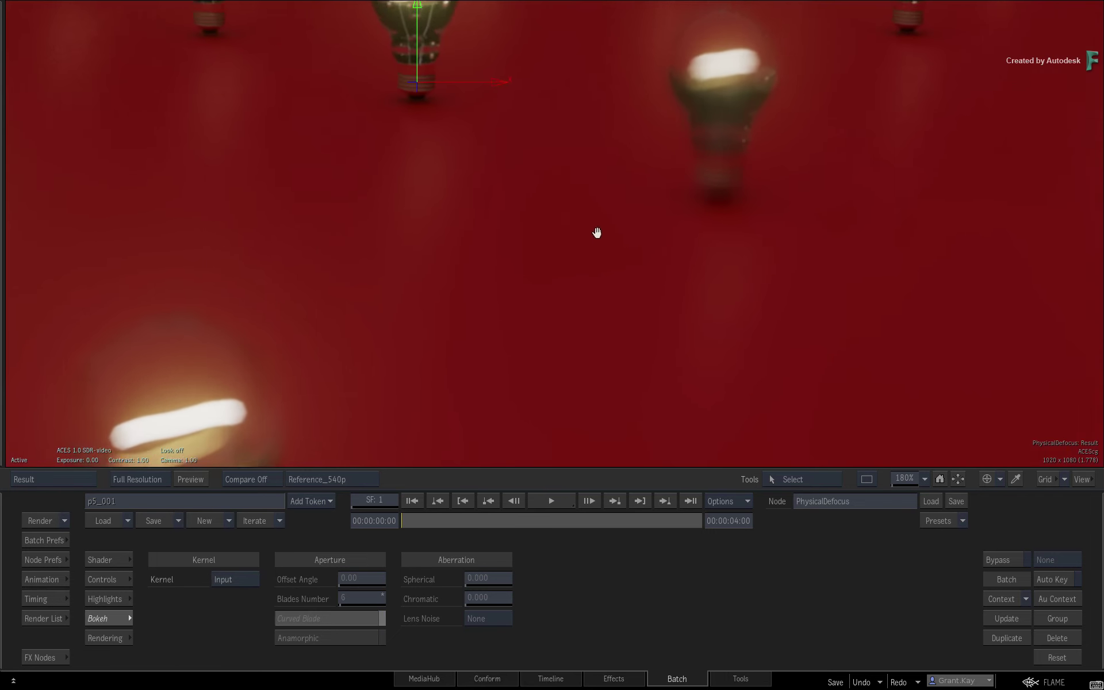
drag(597, 232, 614, 303)
Compare a Procedural kernel, then set the Kernel back to Input.
click(234, 579)
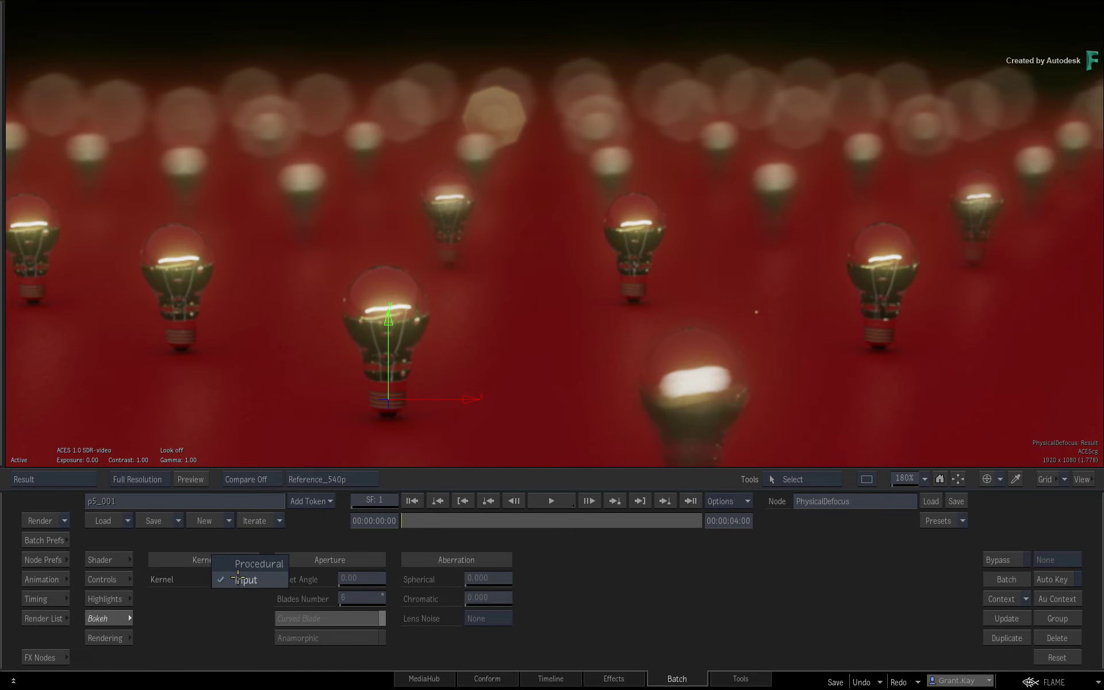
click(234, 564)
click(259, 579)
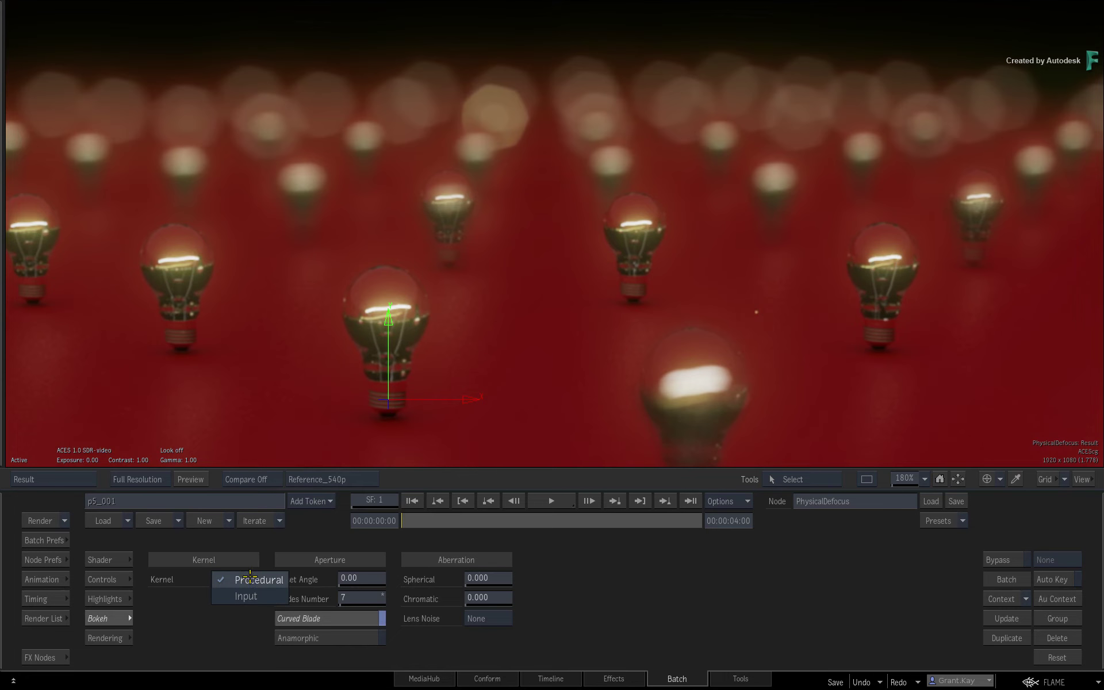
click(244, 601)
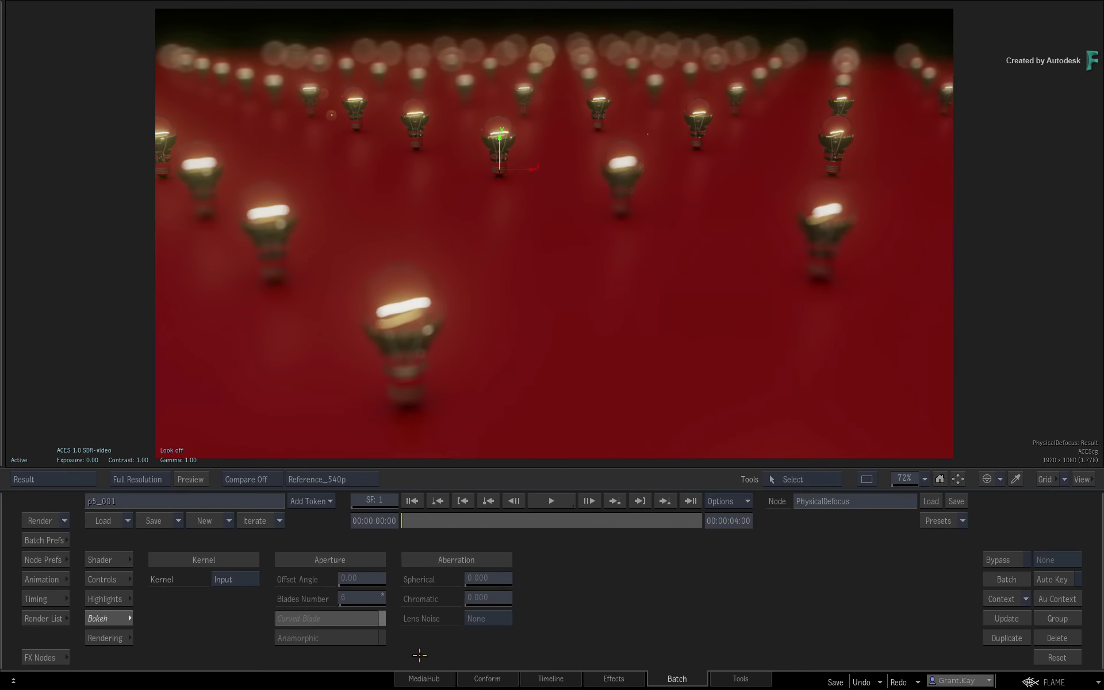
key(grave)
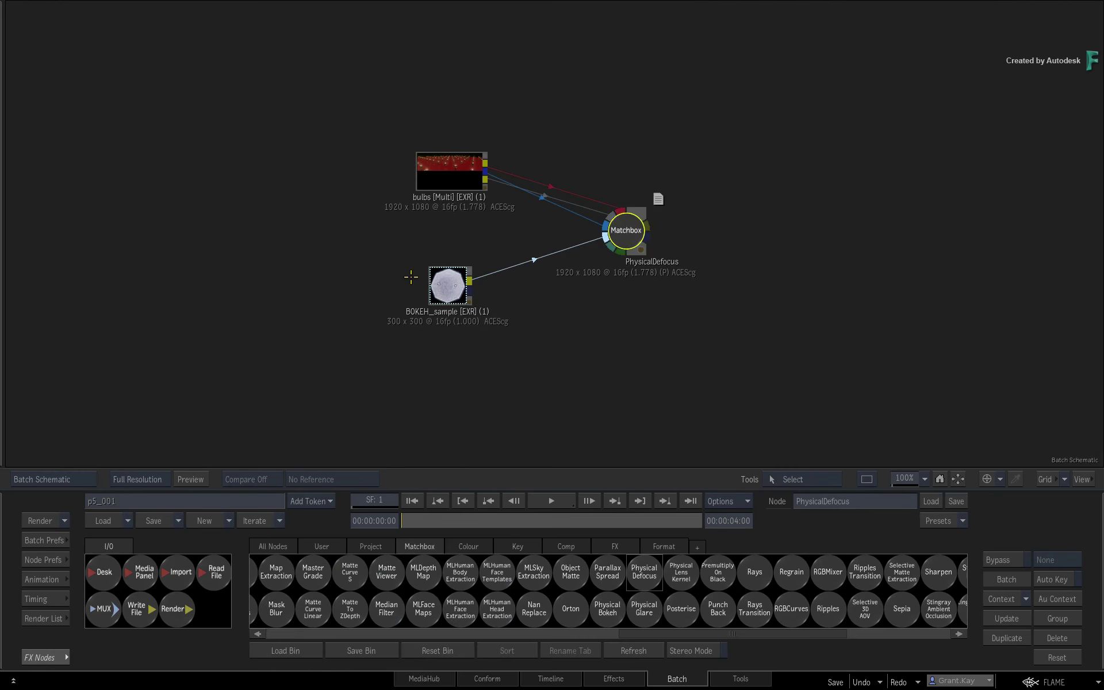
drag(450, 285, 445, 281)
key(F4)
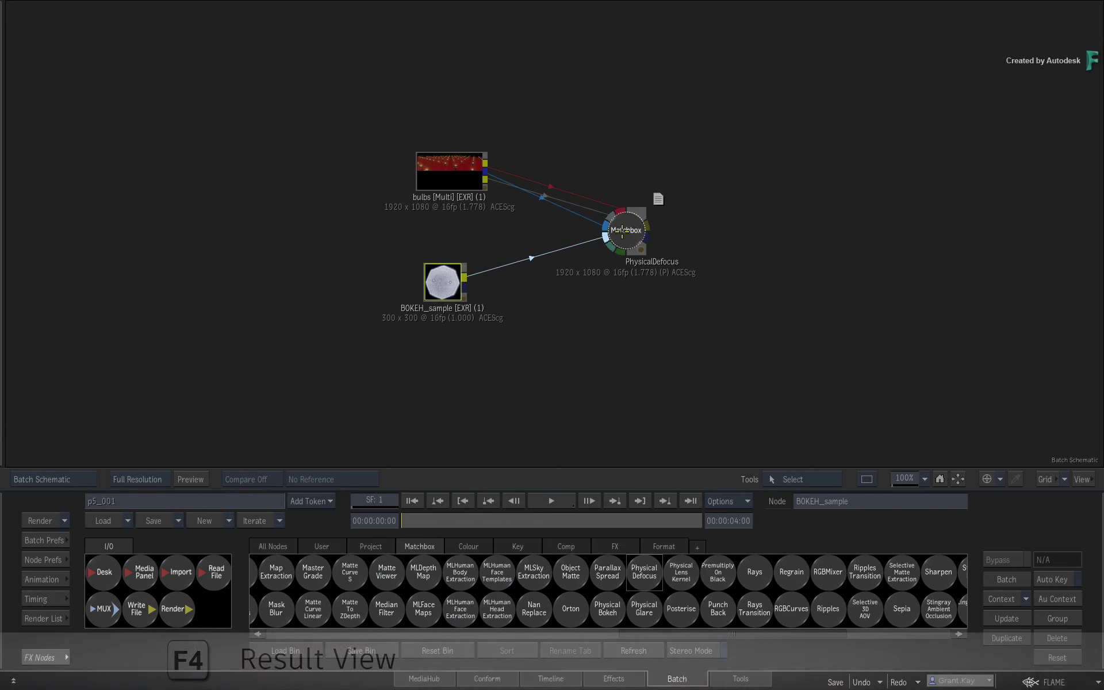
click(623, 232)
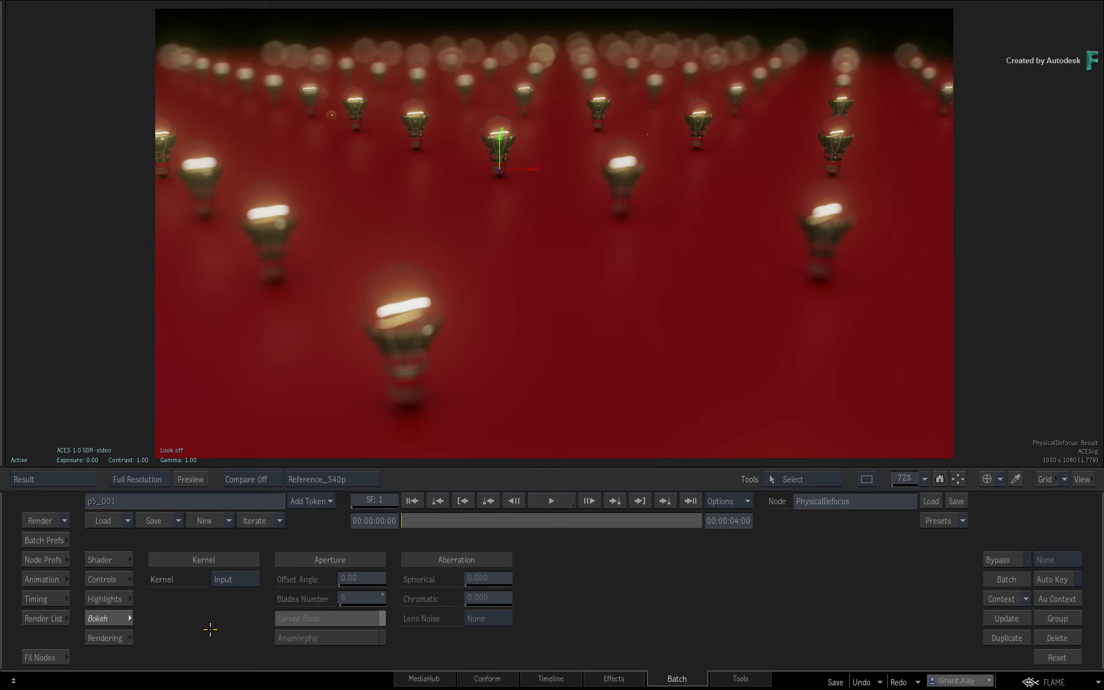
Add a Physical Lens Kernel node to the schematic below the others and open it.
key(F8)
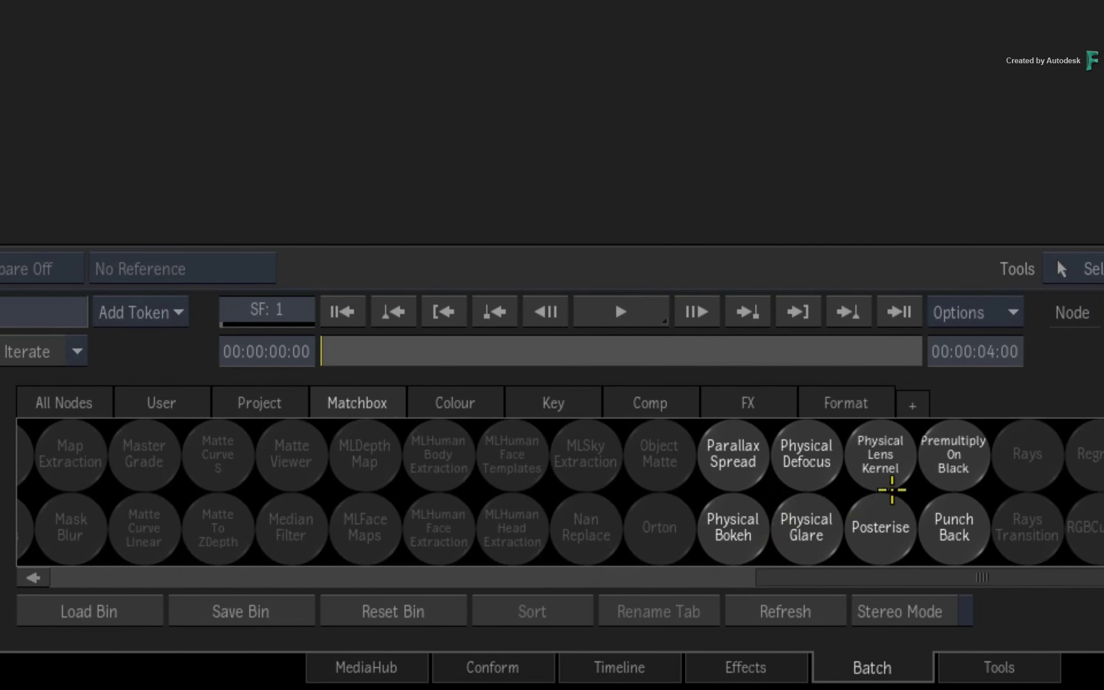
drag(884, 450, 863, 67)
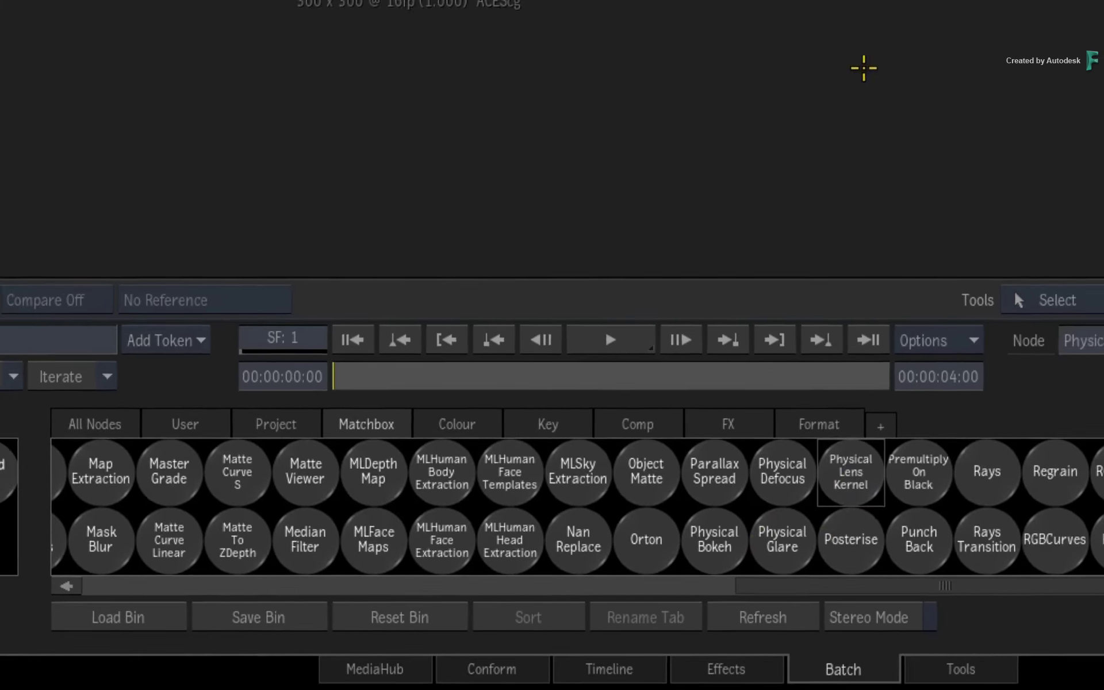
drag(846, 112, 837, 14)
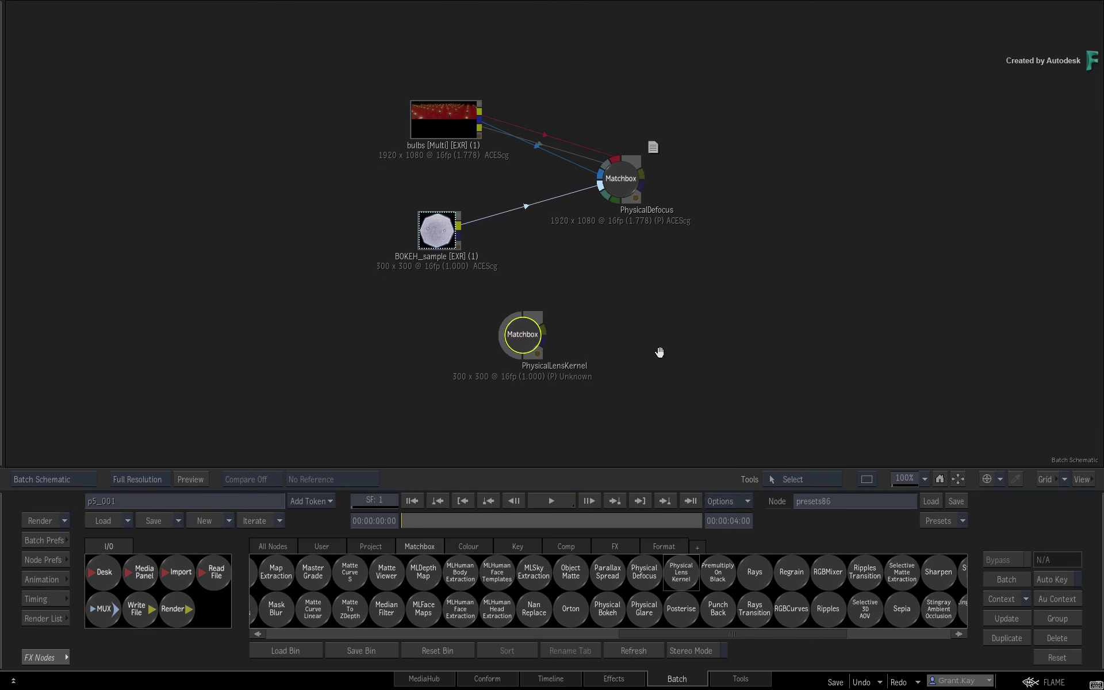
drag(660, 352, 626, 330)
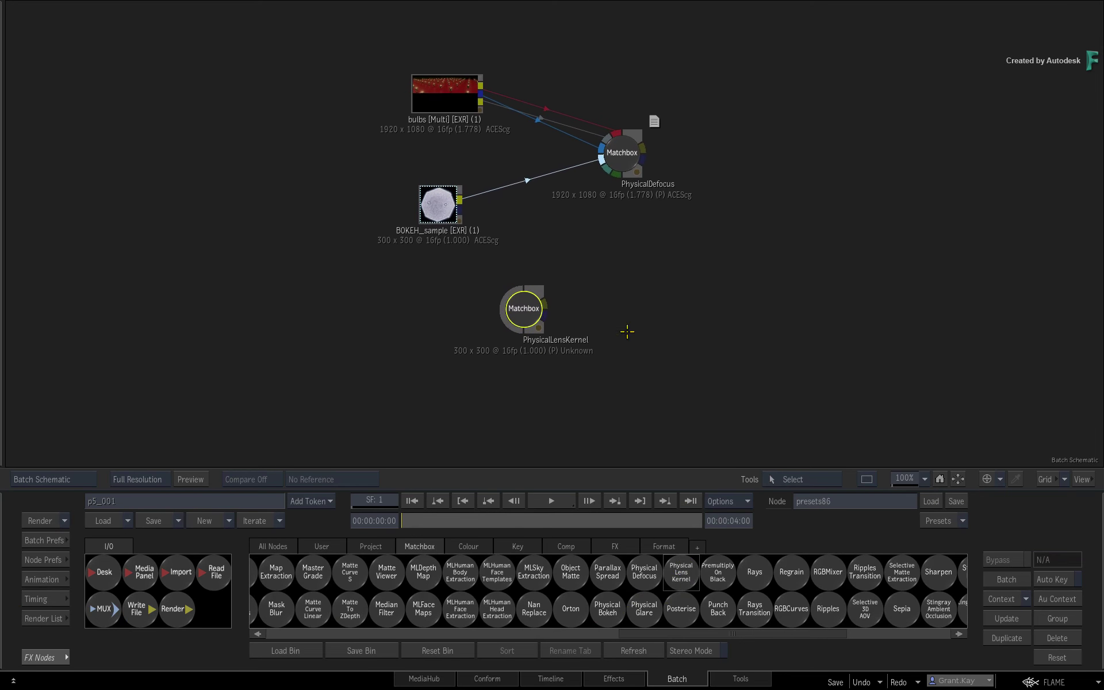
double_click(519, 325)
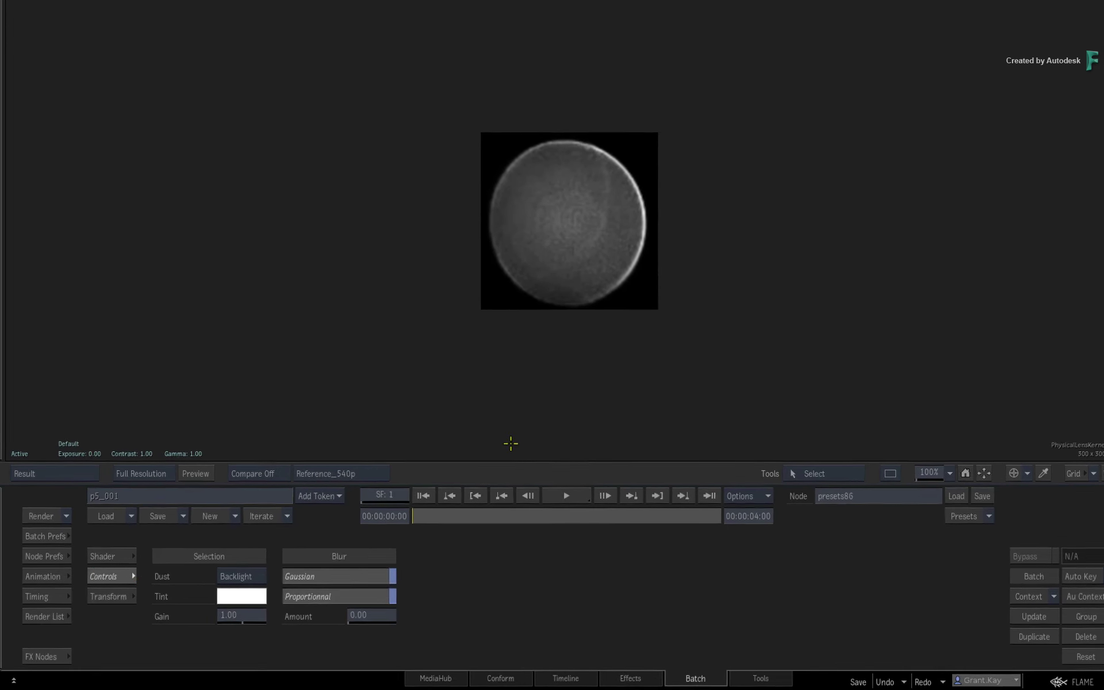
Try the Clean and Silk dust presets, settling on Messy.
click(294, 542)
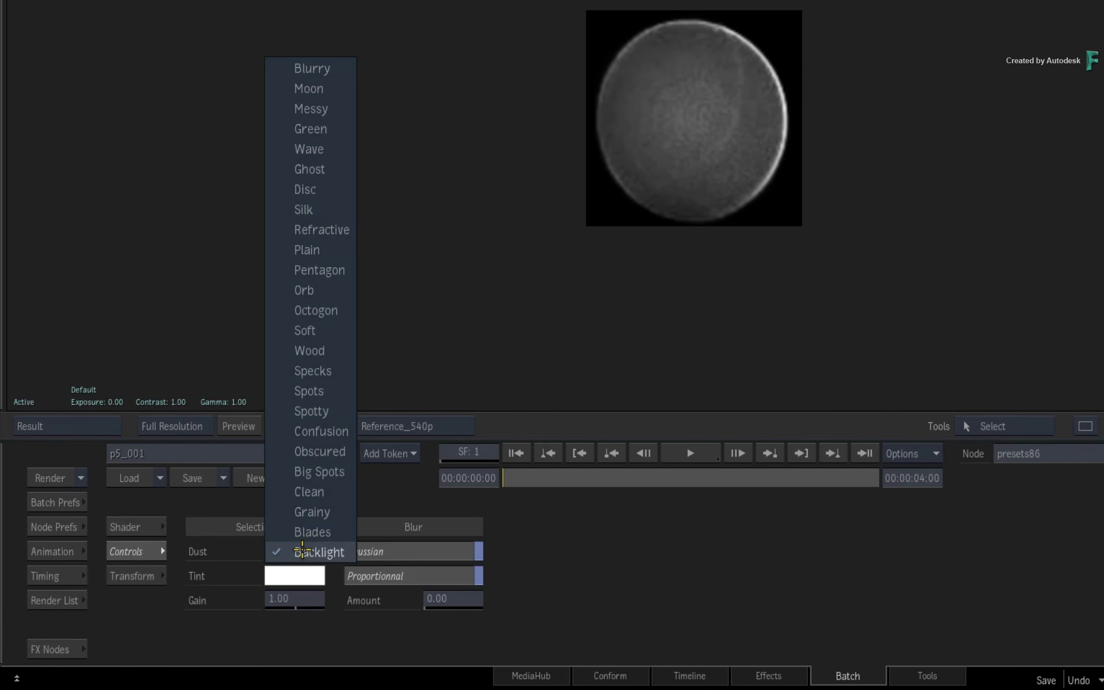
click(311, 490)
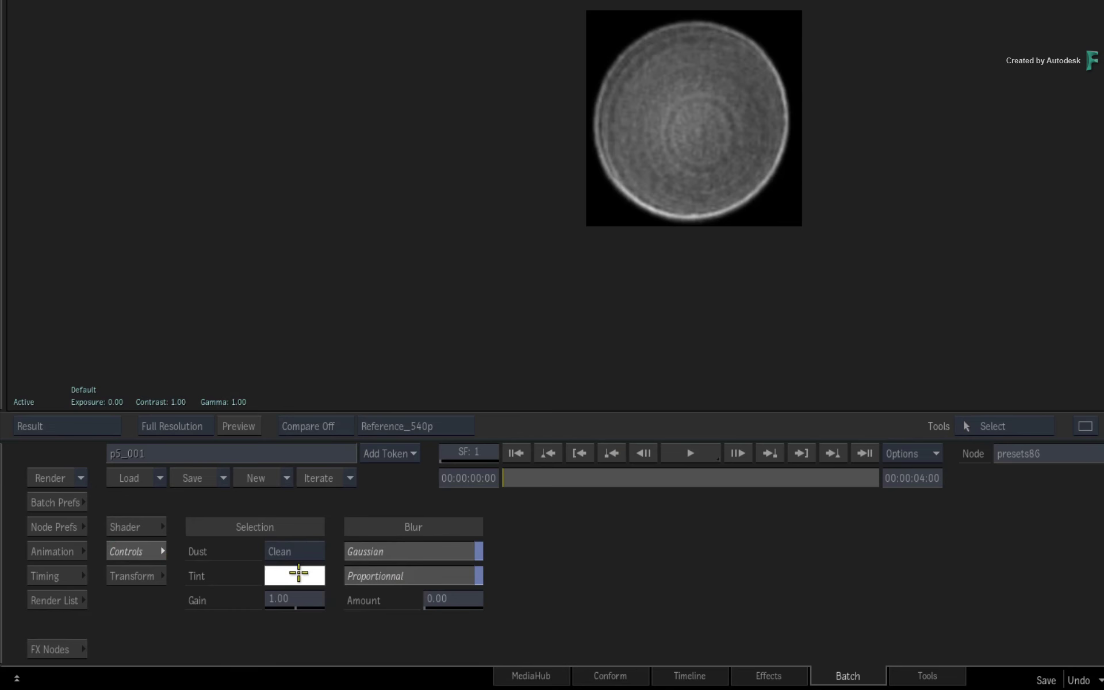
click(303, 551)
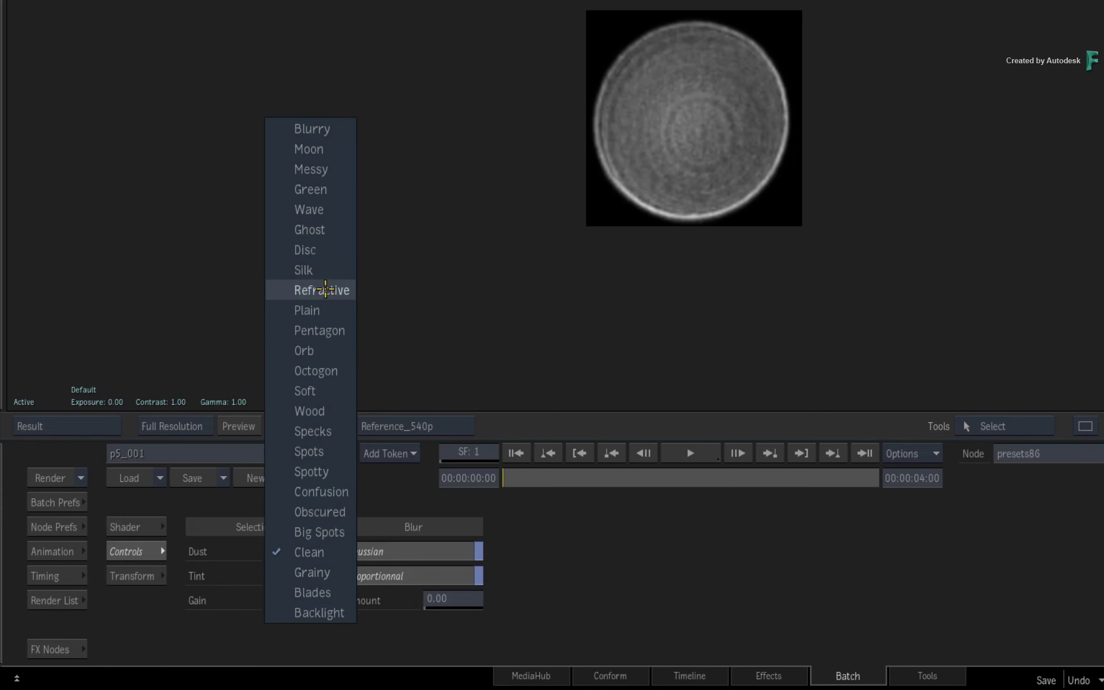
click(312, 275)
click(308, 551)
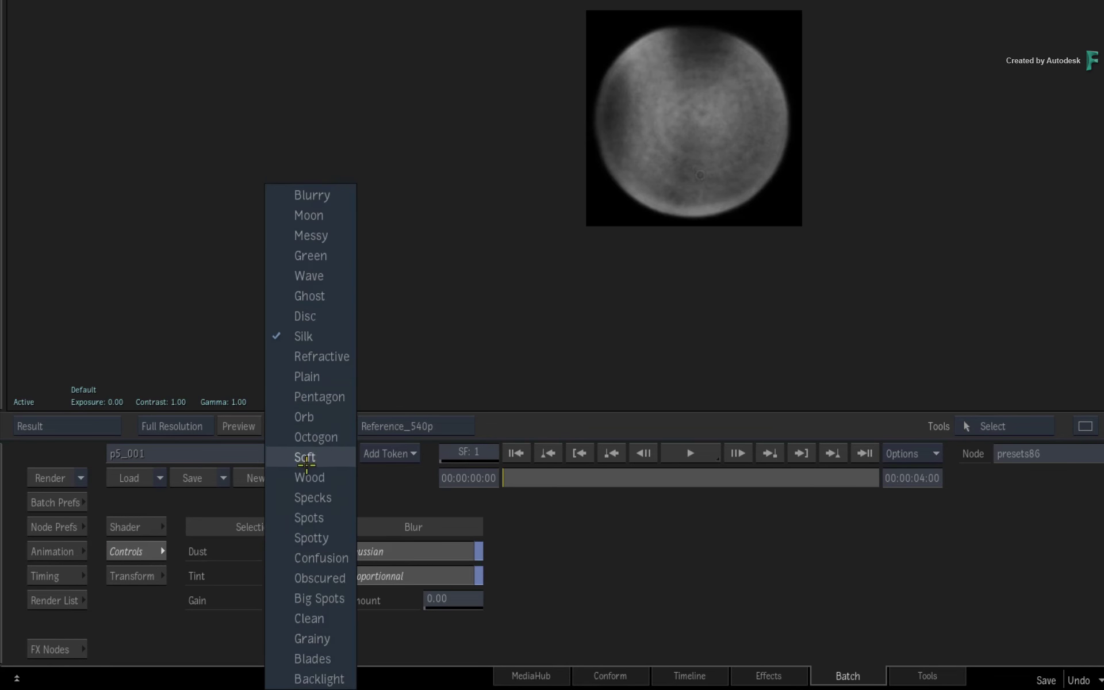
click(319, 235)
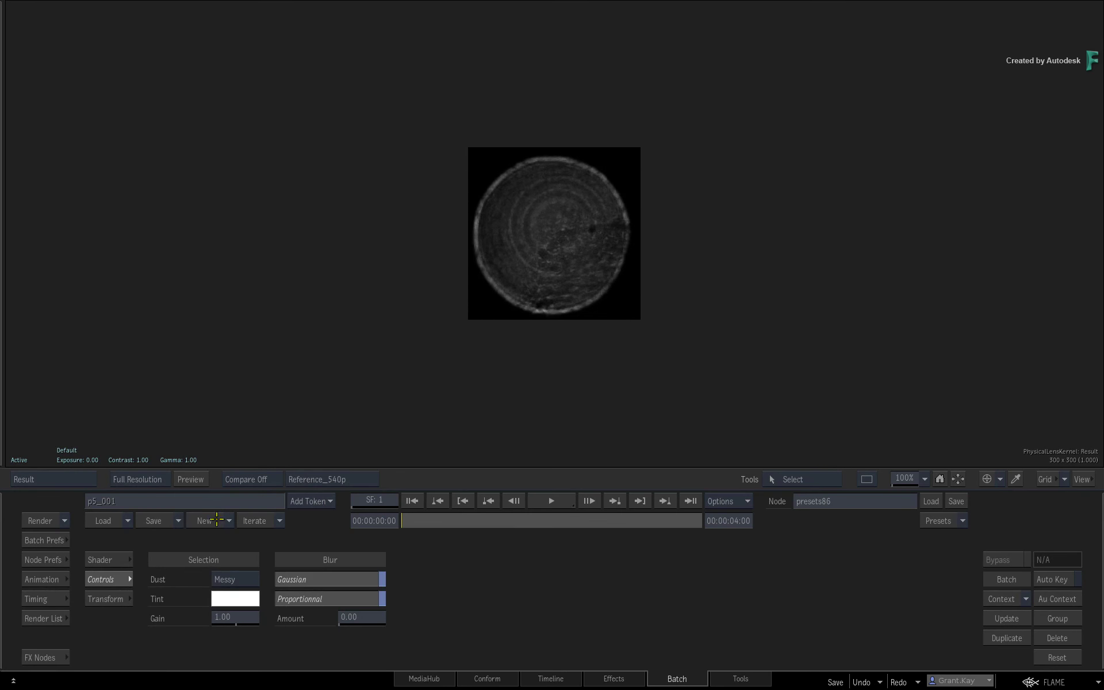
Tag the kernel node's output colour space as Scene-linear ACEScg.
click(123, 555)
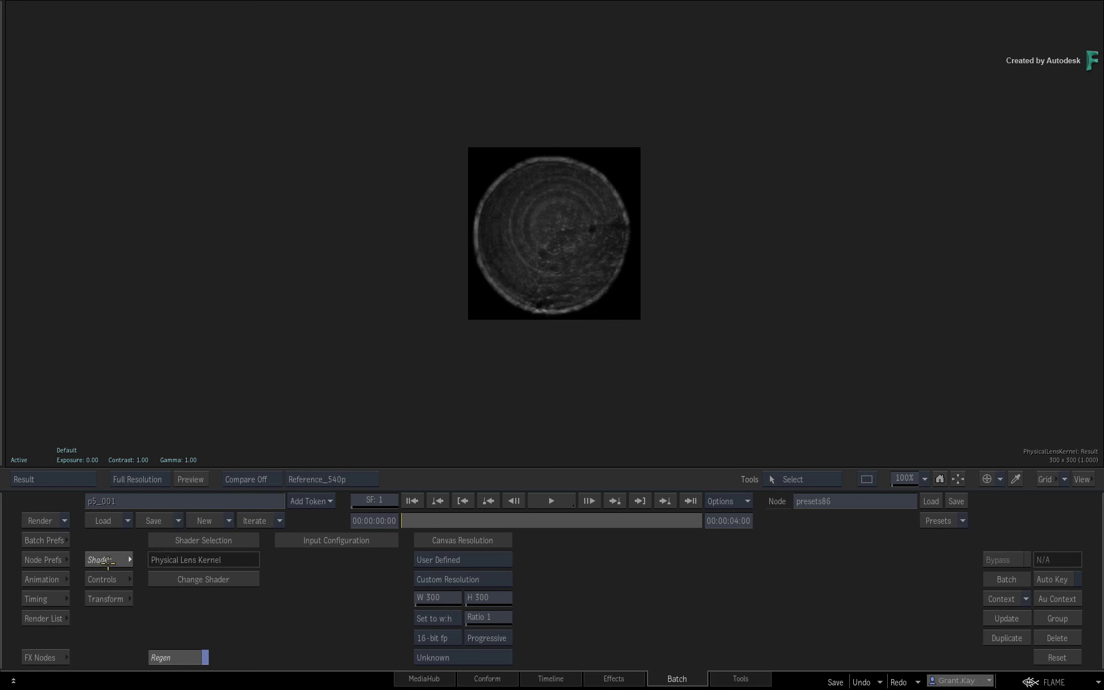
click(463, 658)
mouse_move(477, 626)
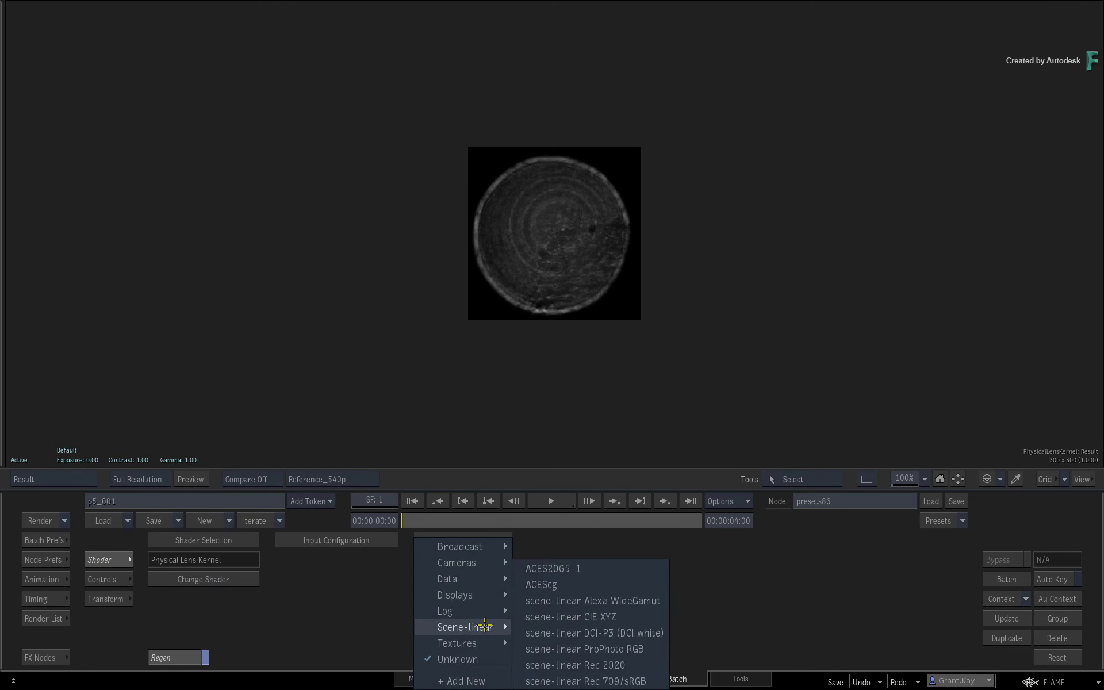
click(562, 586)
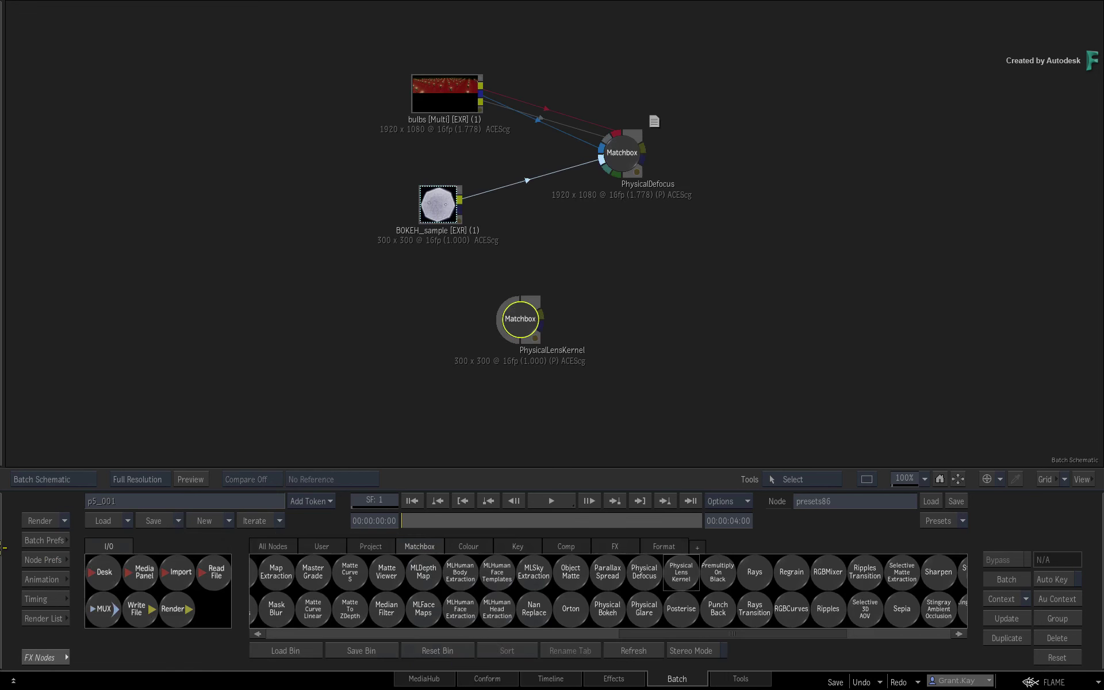
Select and nudge the PhysicalDefocus node, then show its blurred-bulbs Result view and settings.
key(Escape)
click(621, 157)
key(Escape)
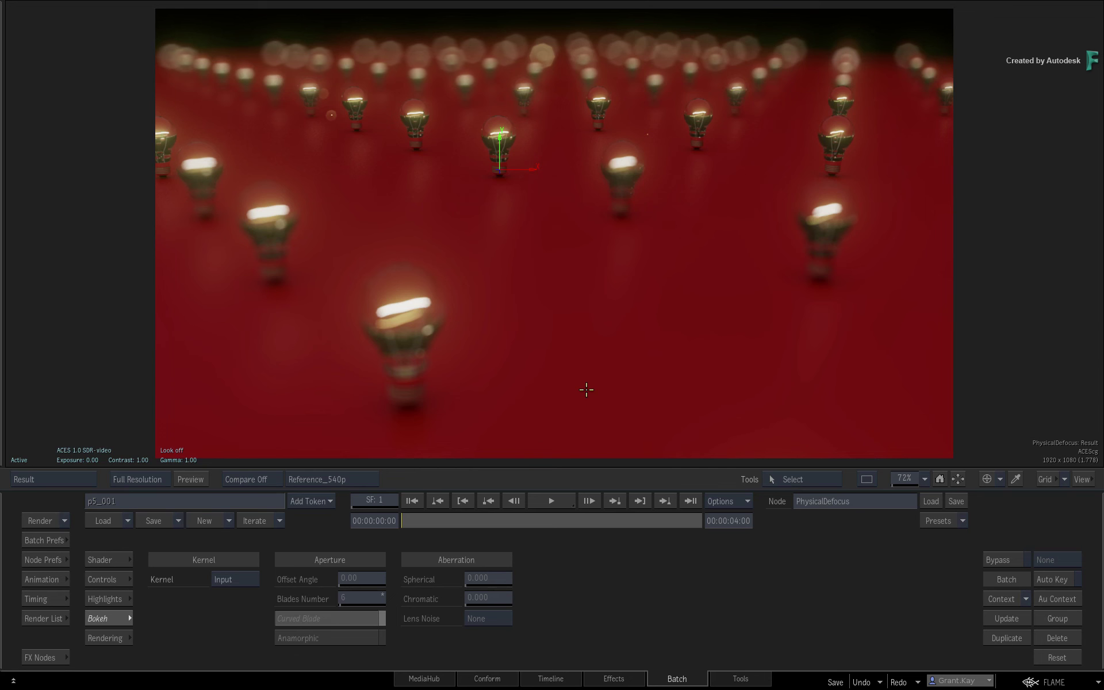
key(F4)
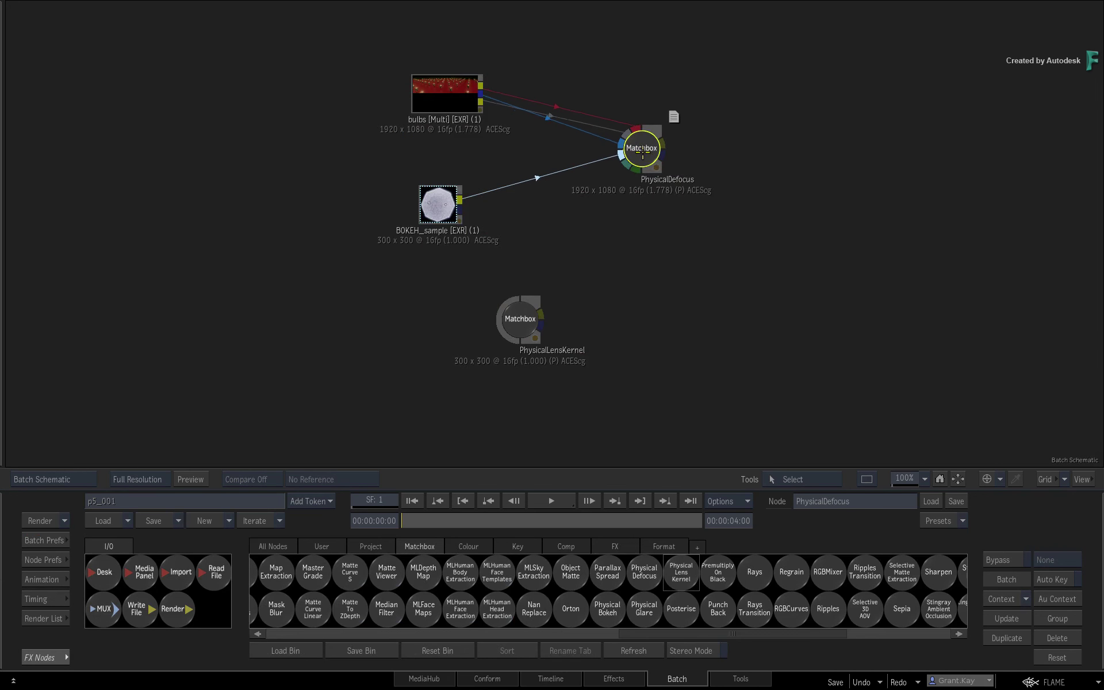
drag(642, 152, 645, 151)
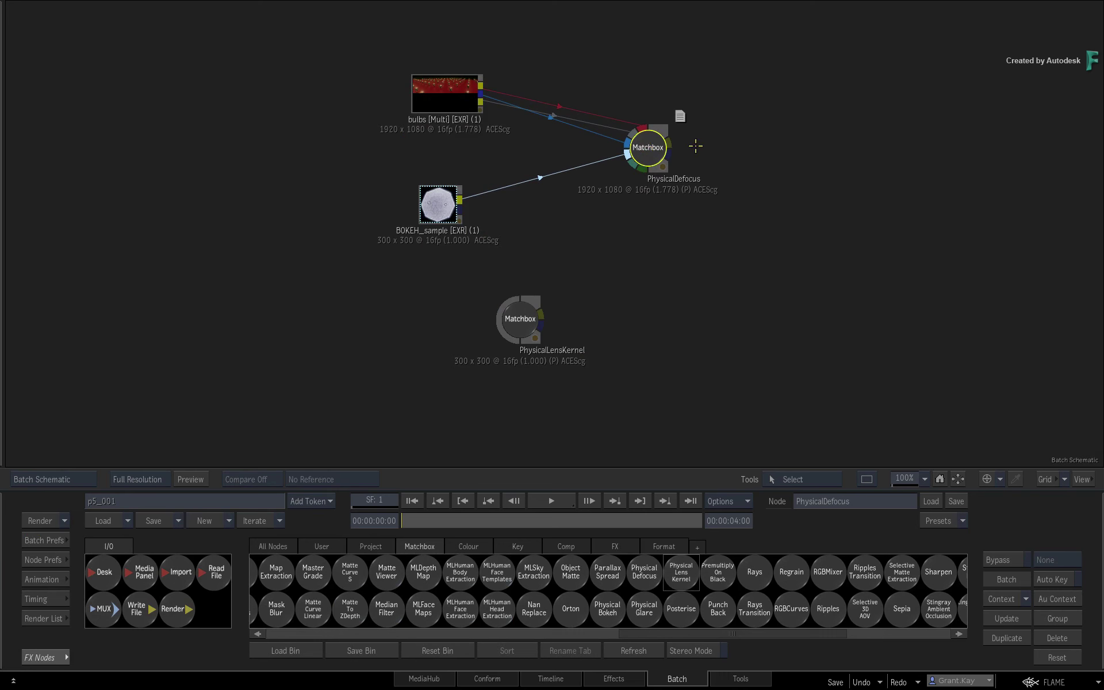
key(F4)
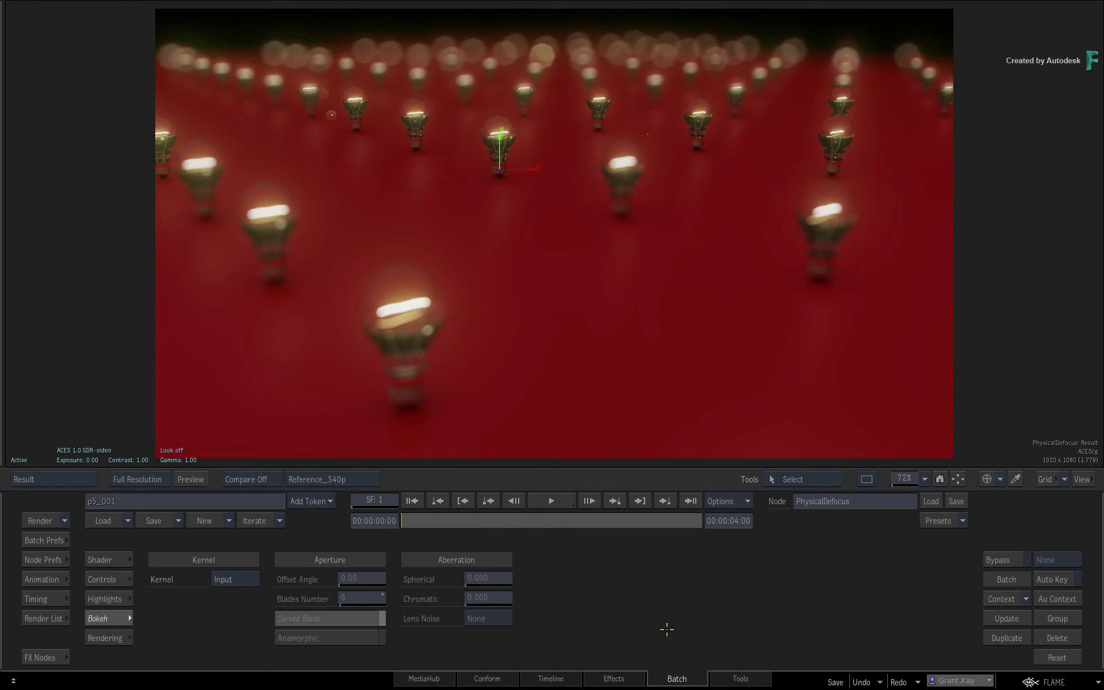